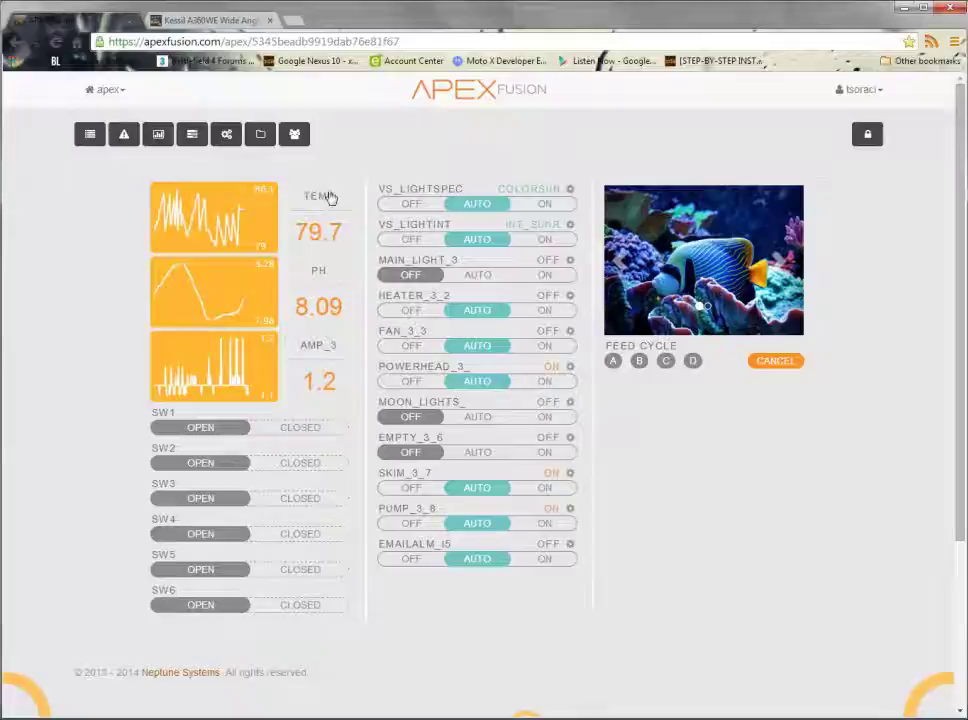
Step: Examine the connectors and dials in the Kessil A360WE product photo, and return to the Apex Fusion dashboard
left_click(166, 20)
mouse_move(654, 339)
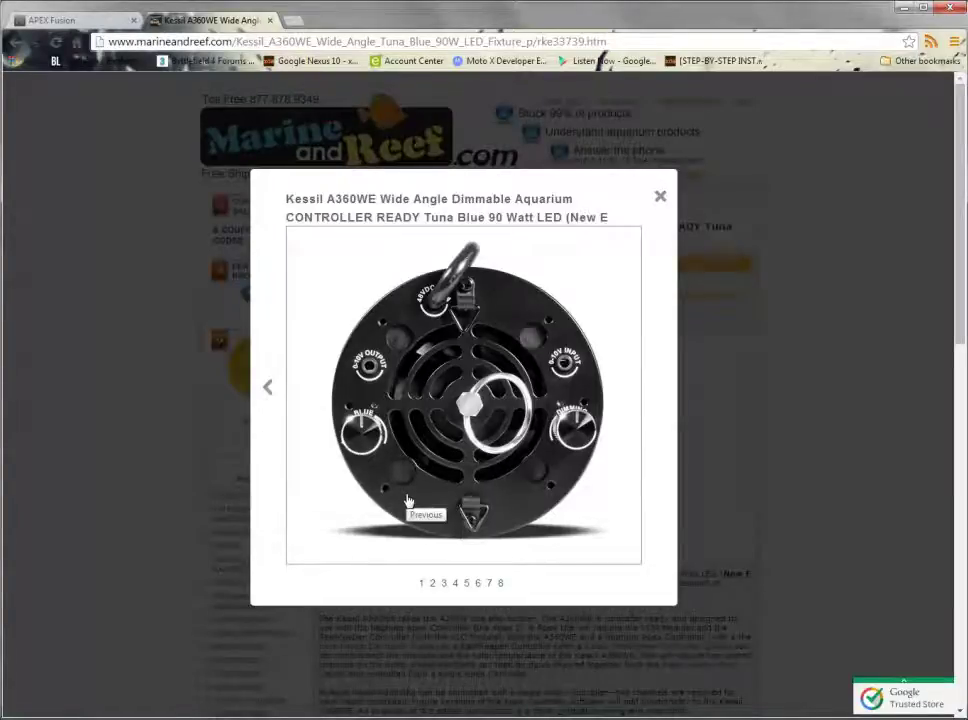
left_click(72, 18)
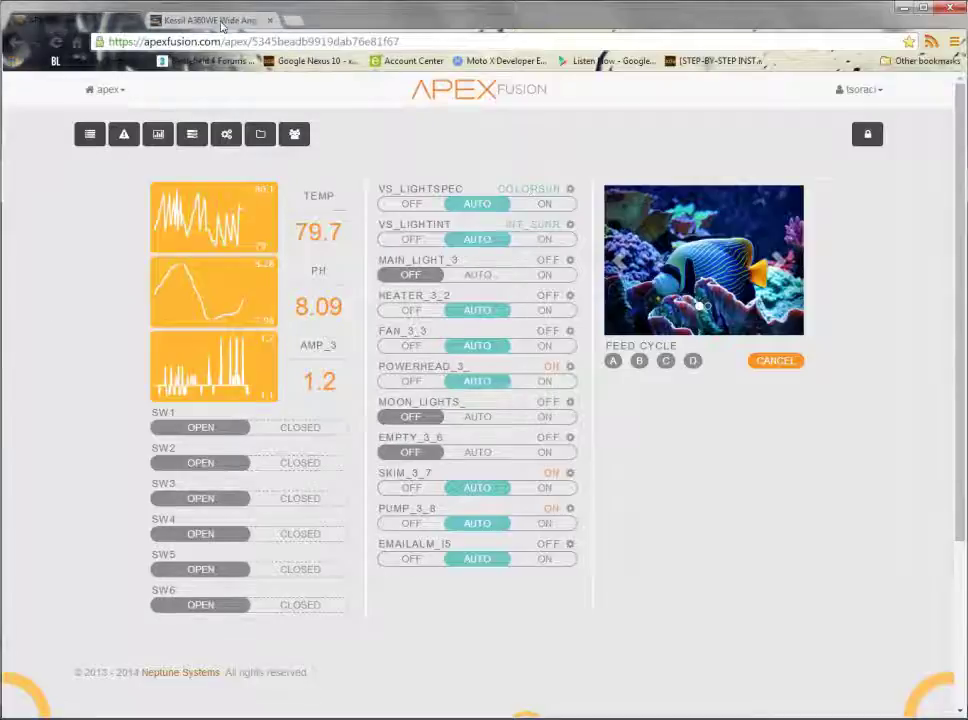
left_click(210, 20)
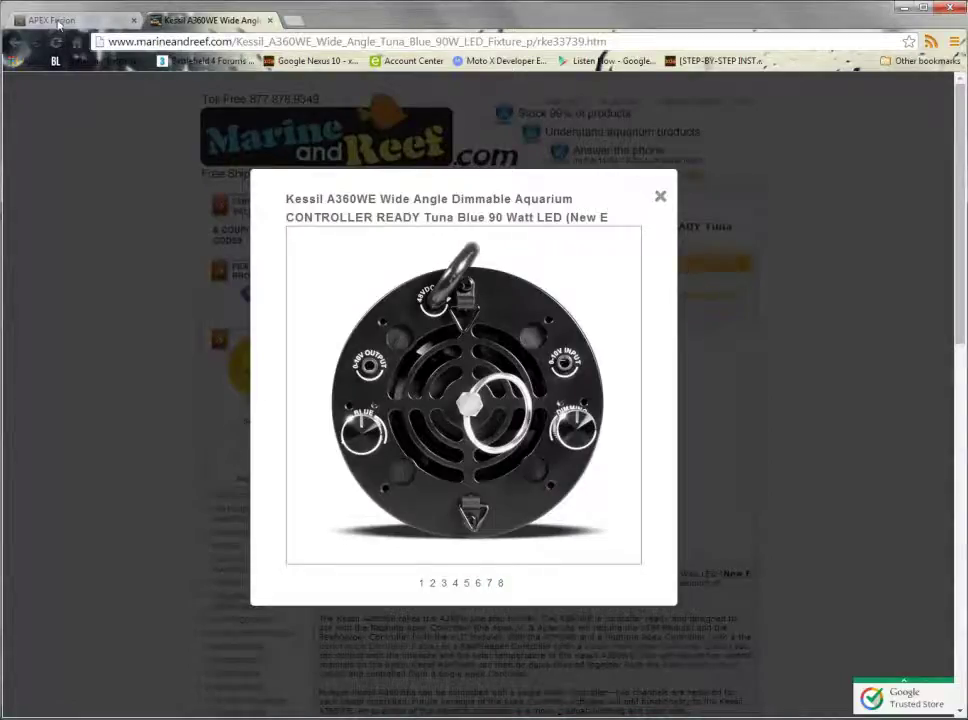
left_click(50, 20)
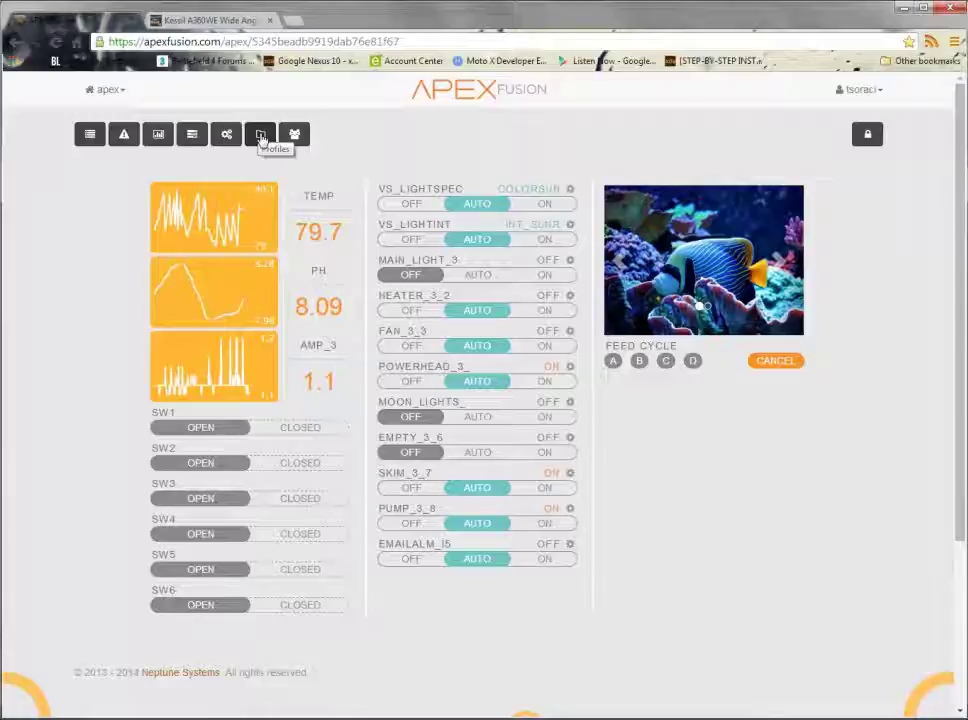
Step: Open profile 9 (PF9) from the controller's profiles and rename it color1
left_click(261, 136)
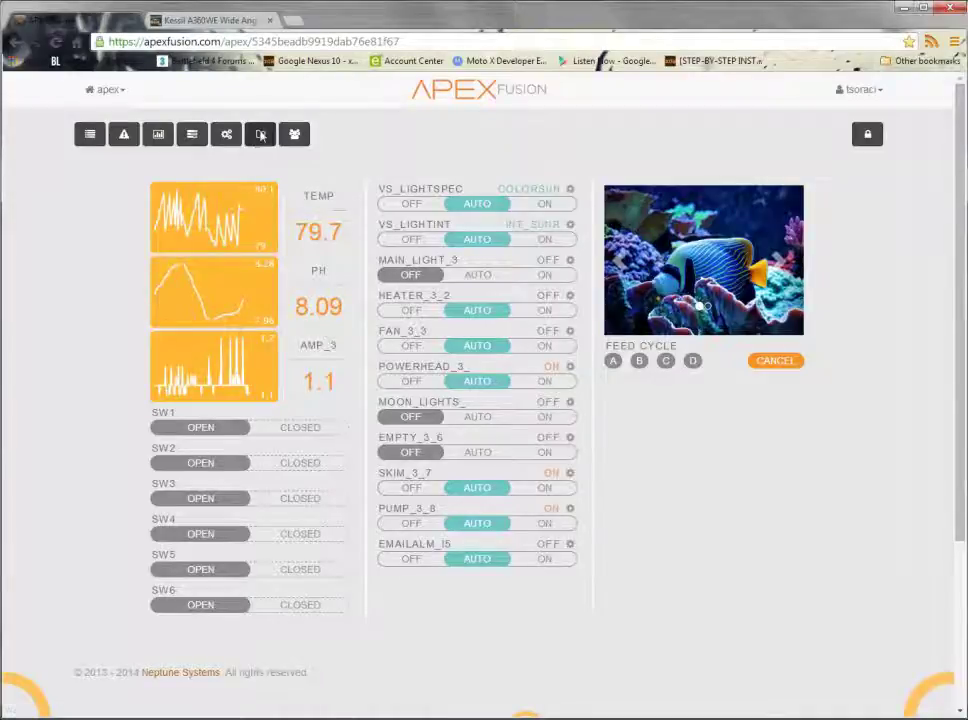
left_click(261, 136)
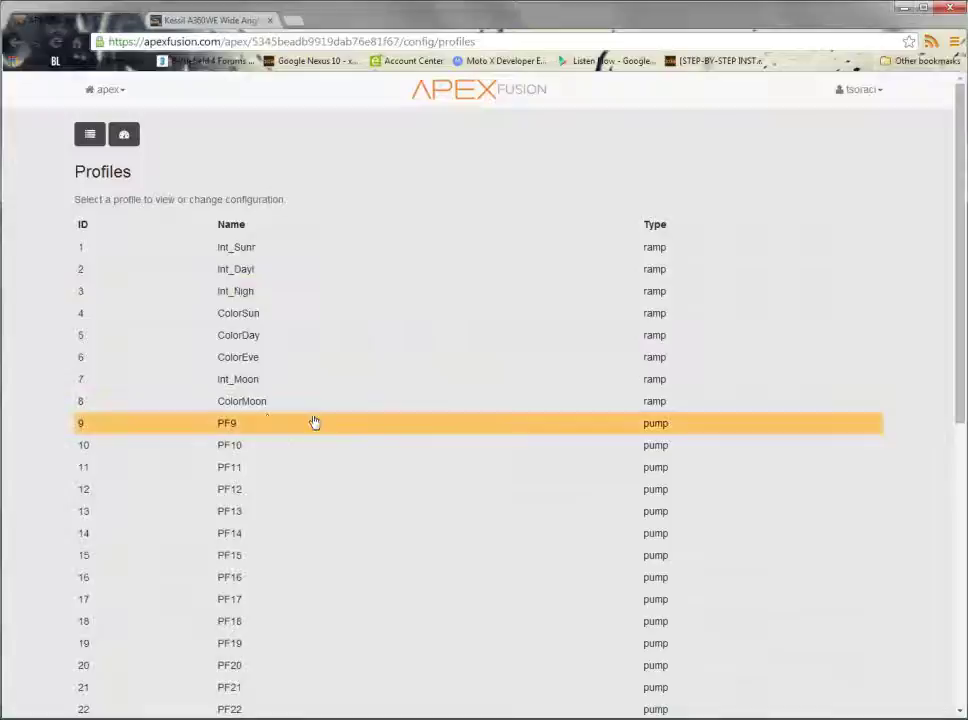
left_click(255, 430)
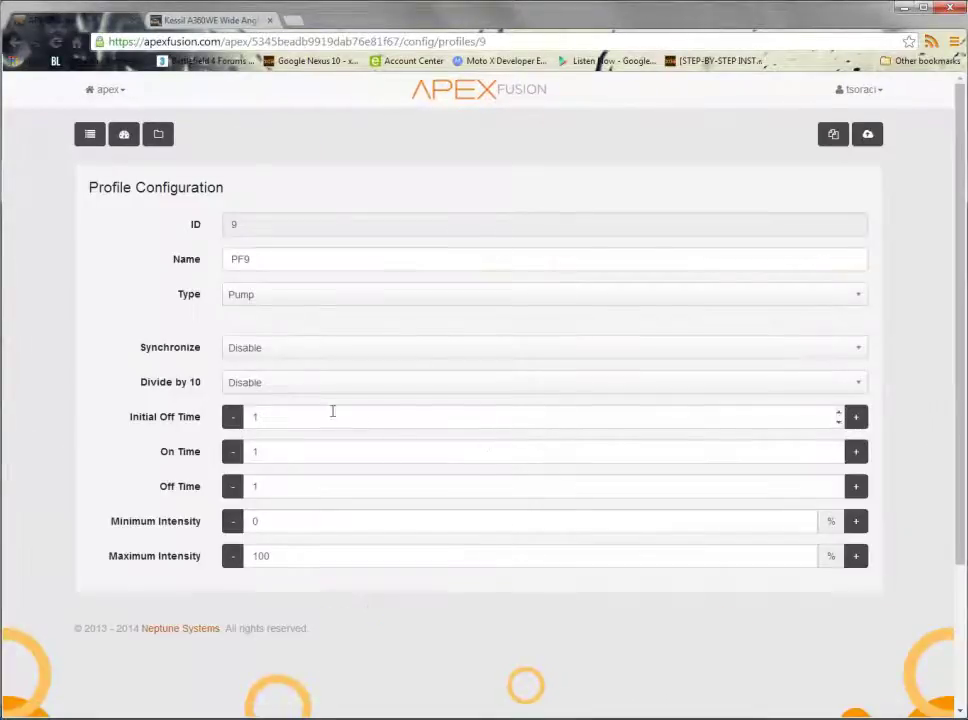
left_click(276, 260)
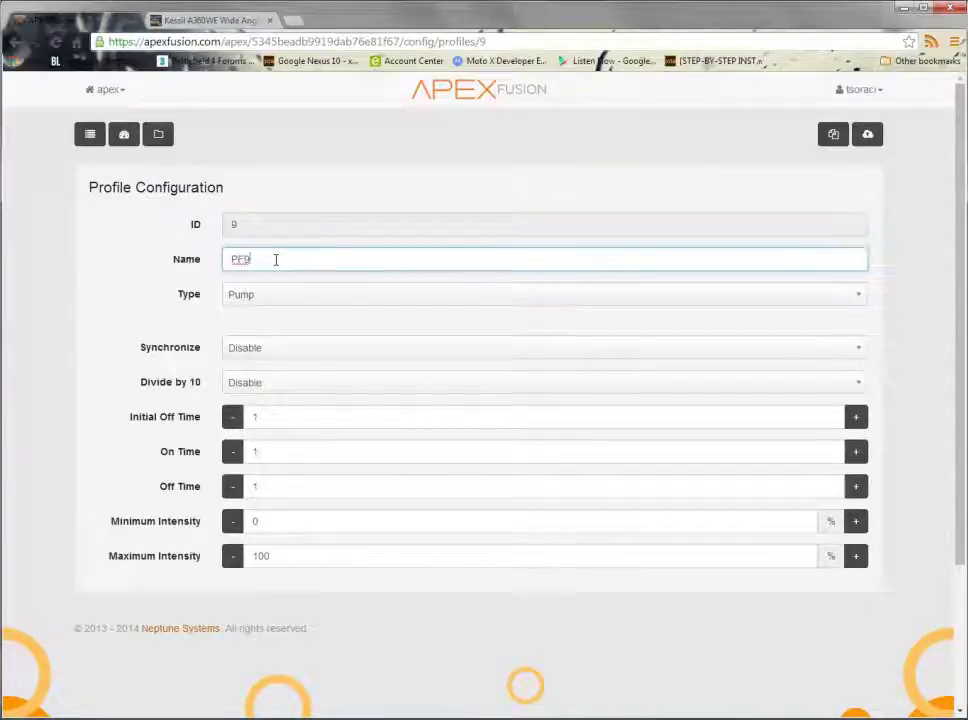
double_click(264, 260)
type("coll")
type("r")
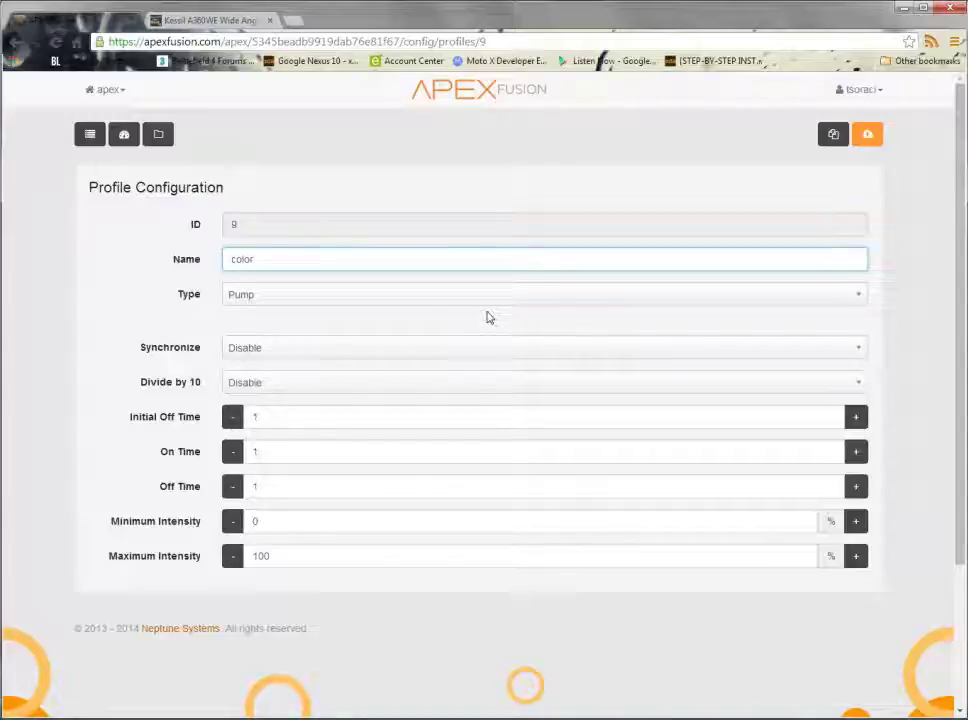
type("1")
Step: Set the color1 profile's type to Ramp, with a ramp time of 60 minutes and a start intensity of 0%
left_click(330, 298)
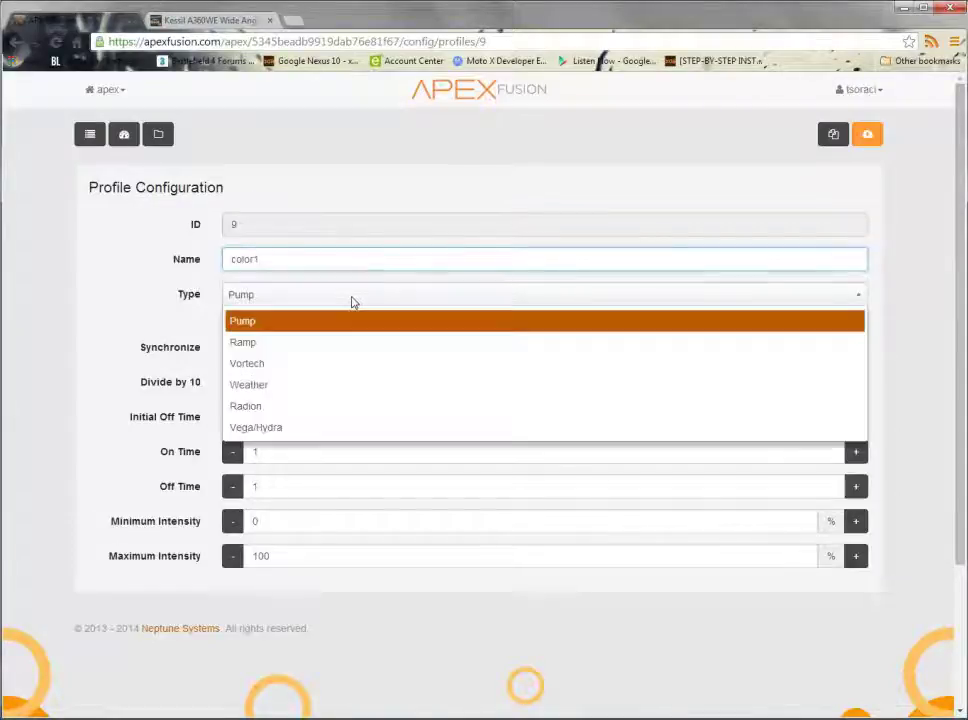
left_click(250, 342)
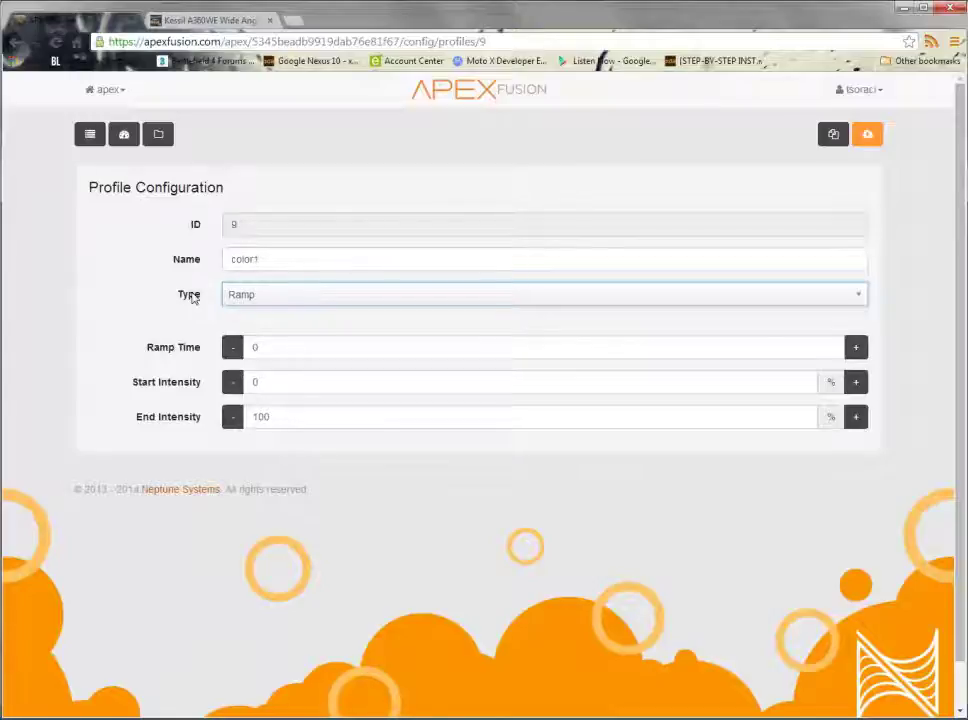
left_click(276, 346)
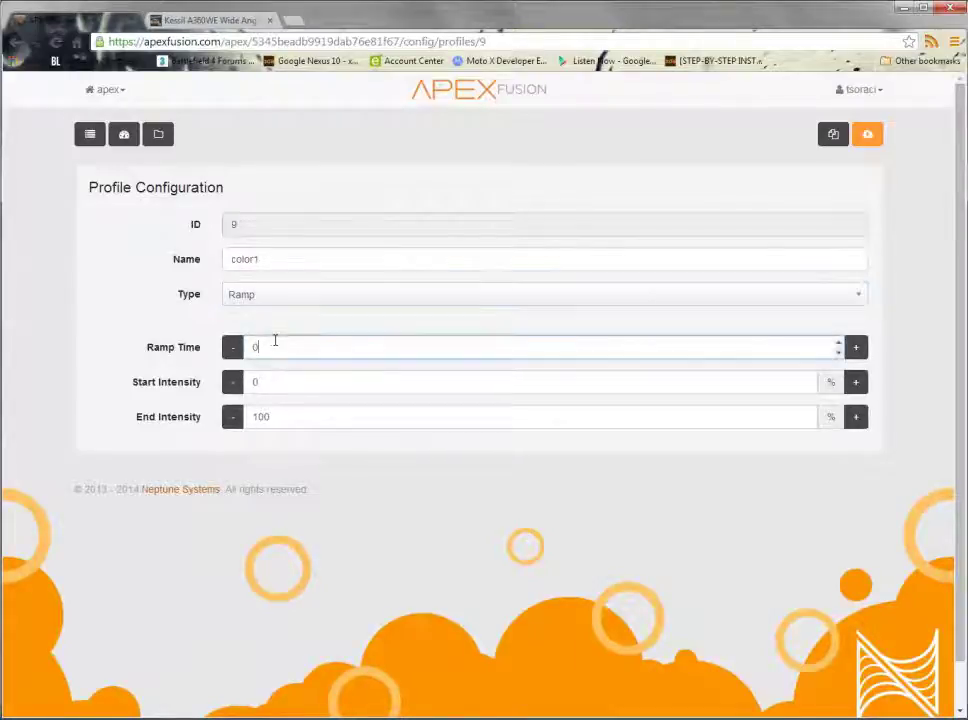
key("BackSpace")
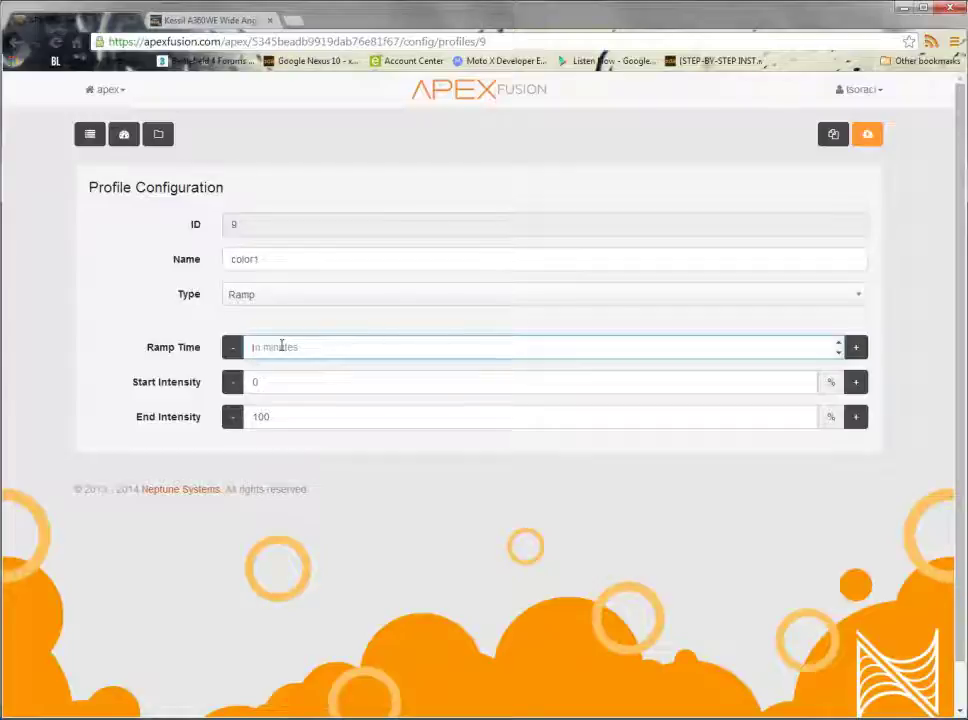
type("60")
left_click(284, 383)
type("0")
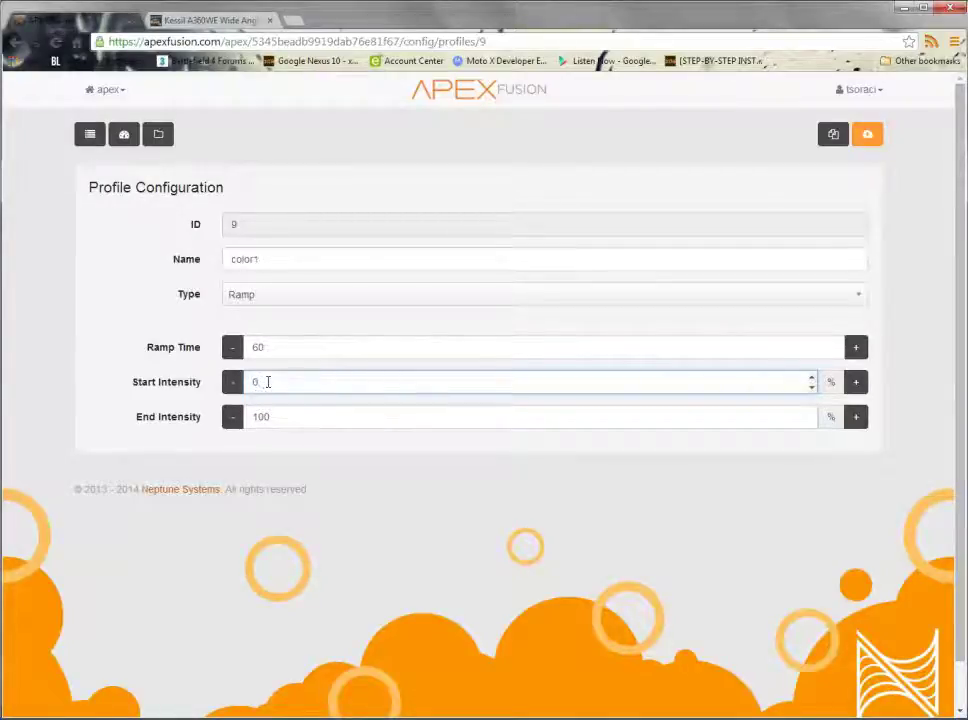
left_click(287, 417)
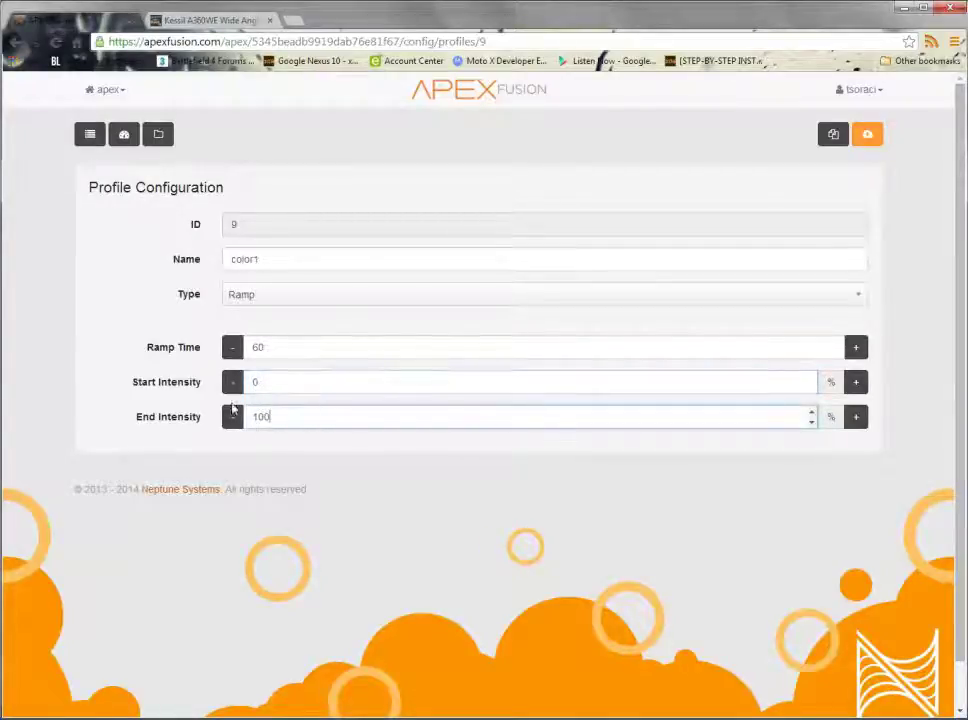
Step: Try a ramp time of 5 minutes for the color1 profile
left_click(271, 346)
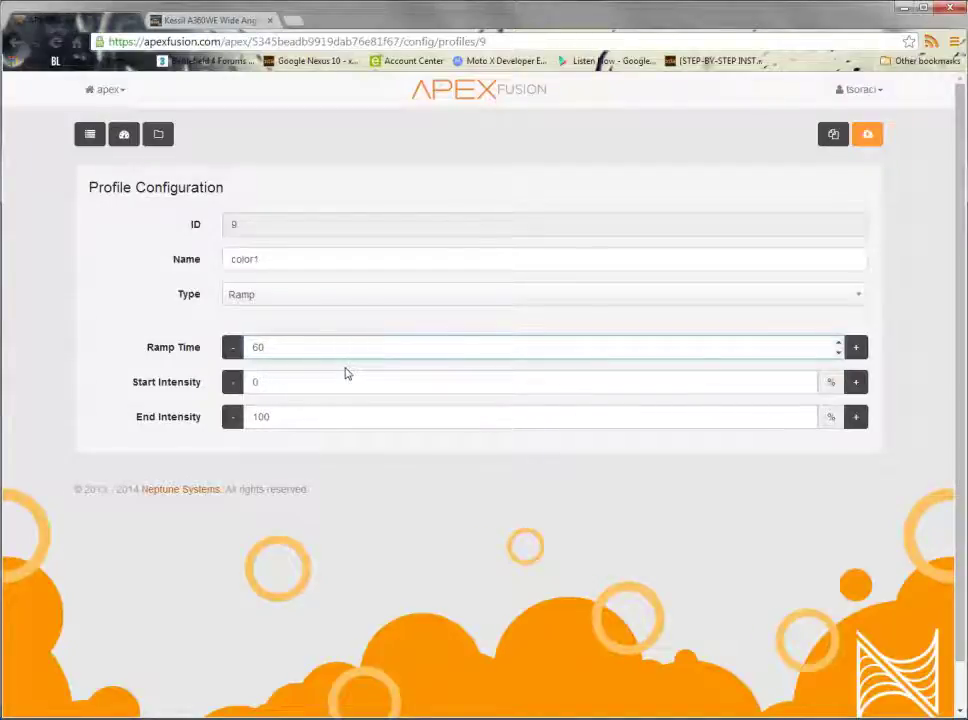
left_click_drag(274, 340, 211, 352)
type("5")
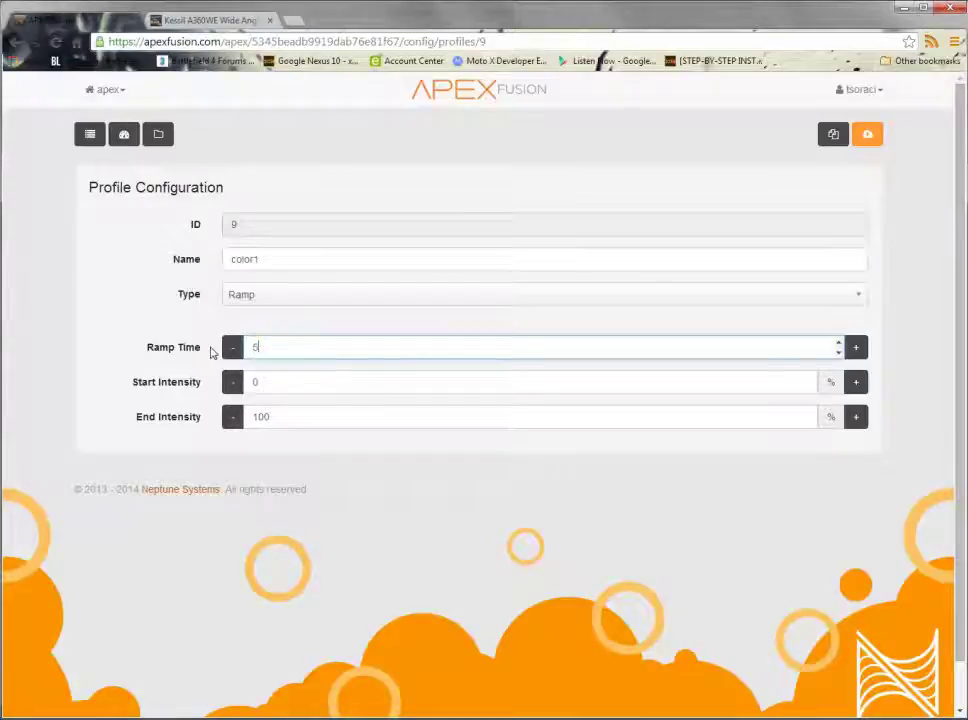
left_click(309, 382)
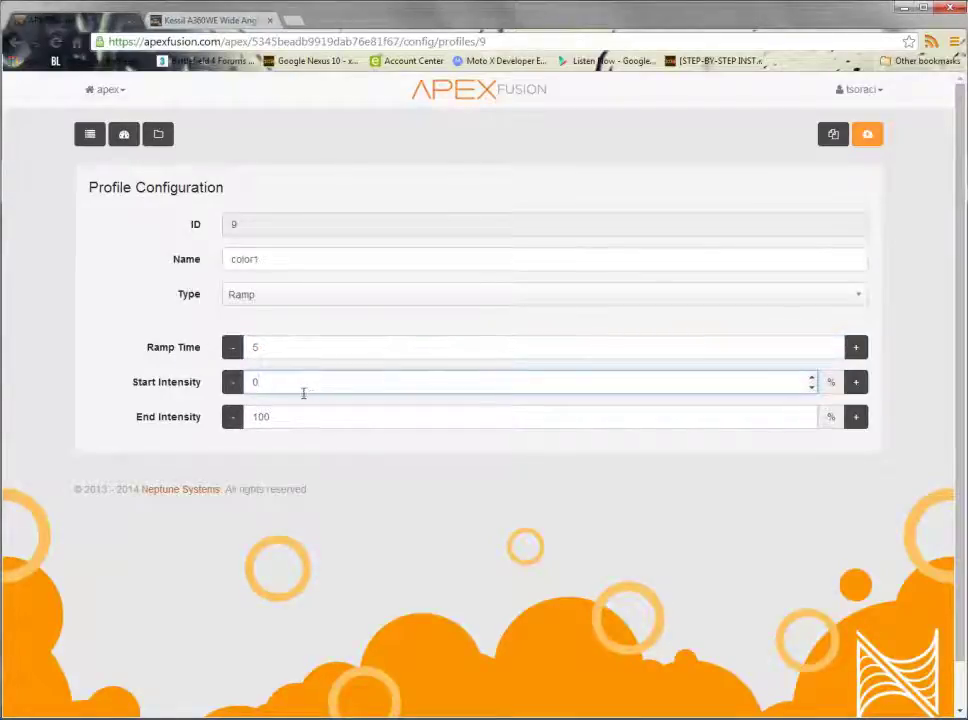
left_click(291, 418)
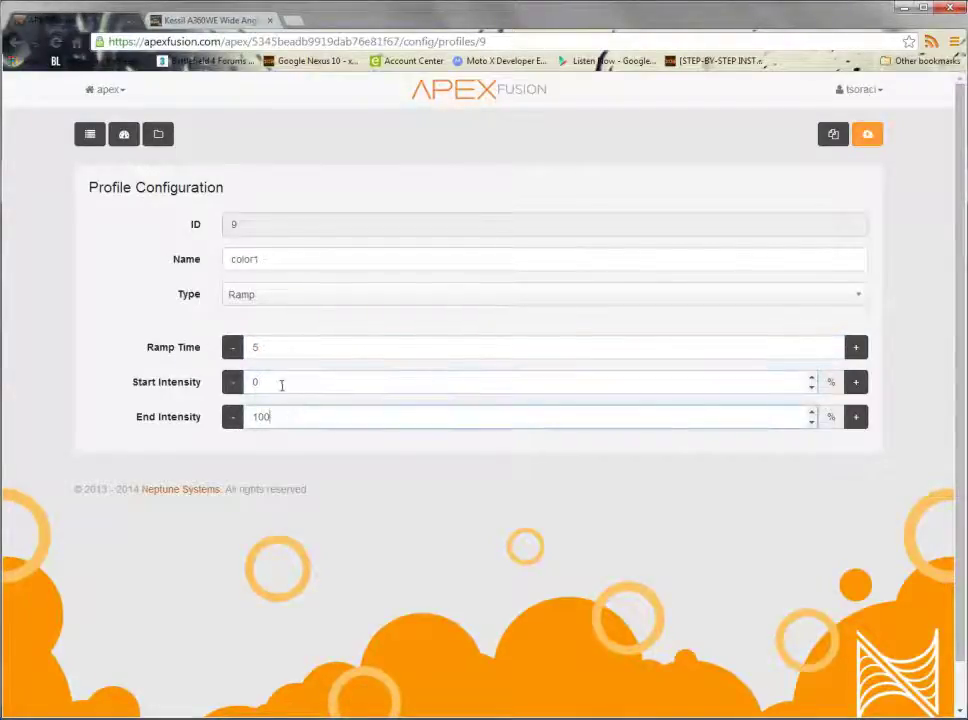
left_click(291, 345)
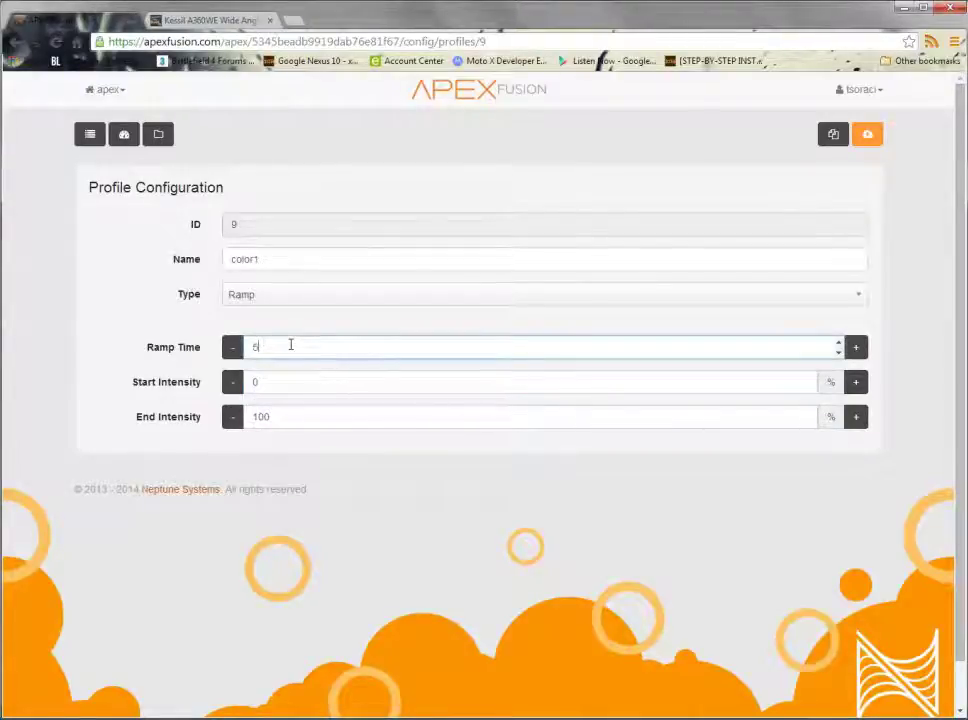
left_click(275, 382)
left_click(292, 416)
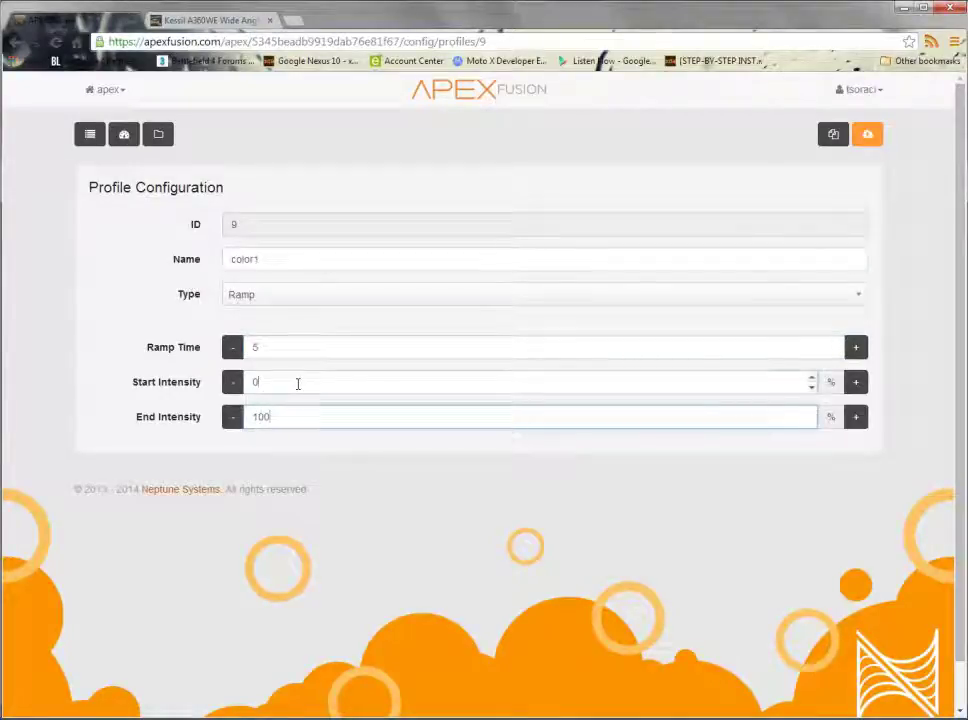
left_click(297, 383)
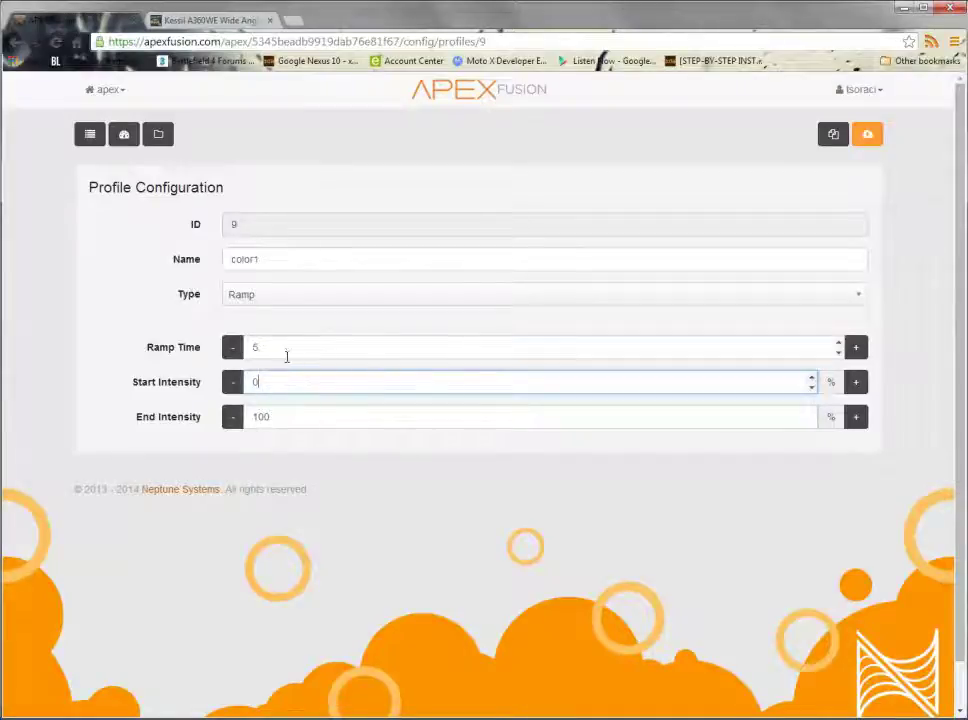
left_click(281, 348)
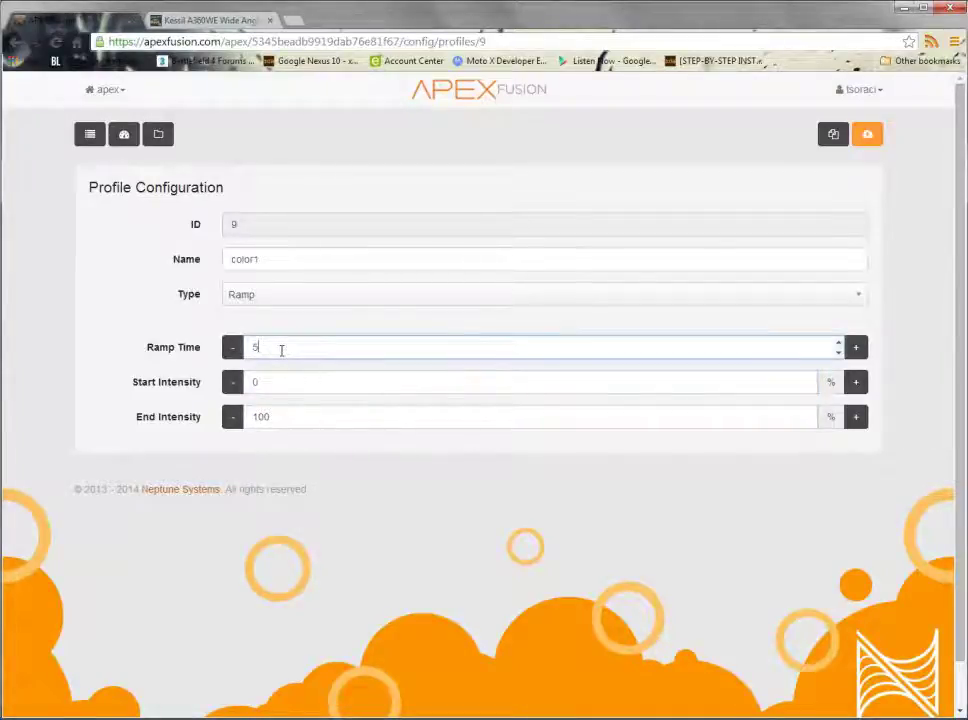
Step: Set the color1 profile's ramp time to 60 minutes and re-enter 0% as its start intensity
double_click(283, 347)
type("60")
left_click(307, 389)
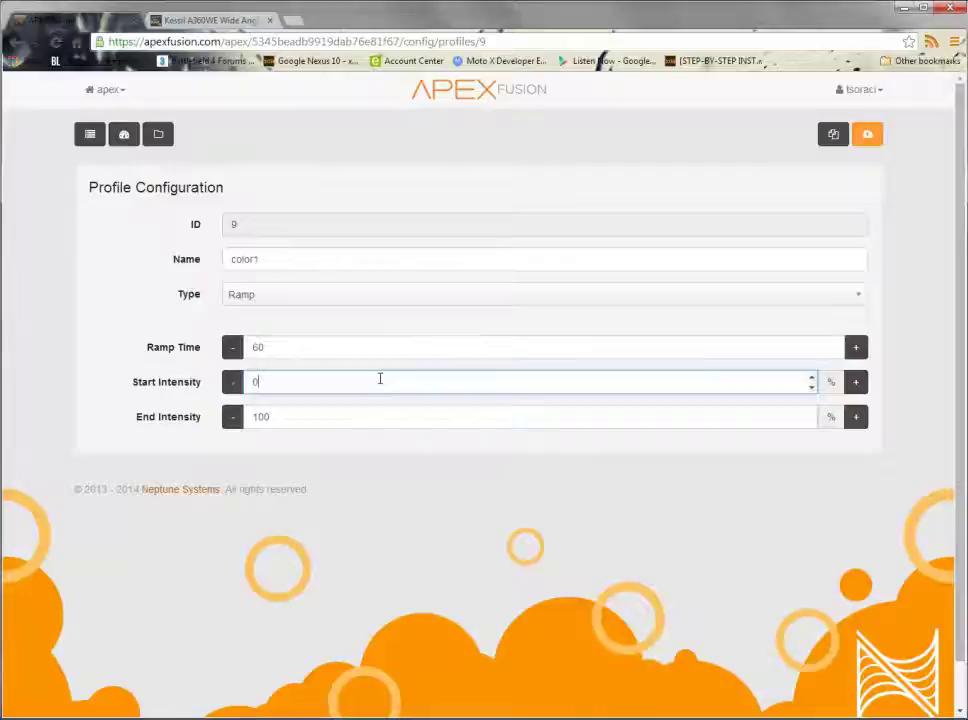
left_click(249, 381)
type("1")
double_click(253, 382)
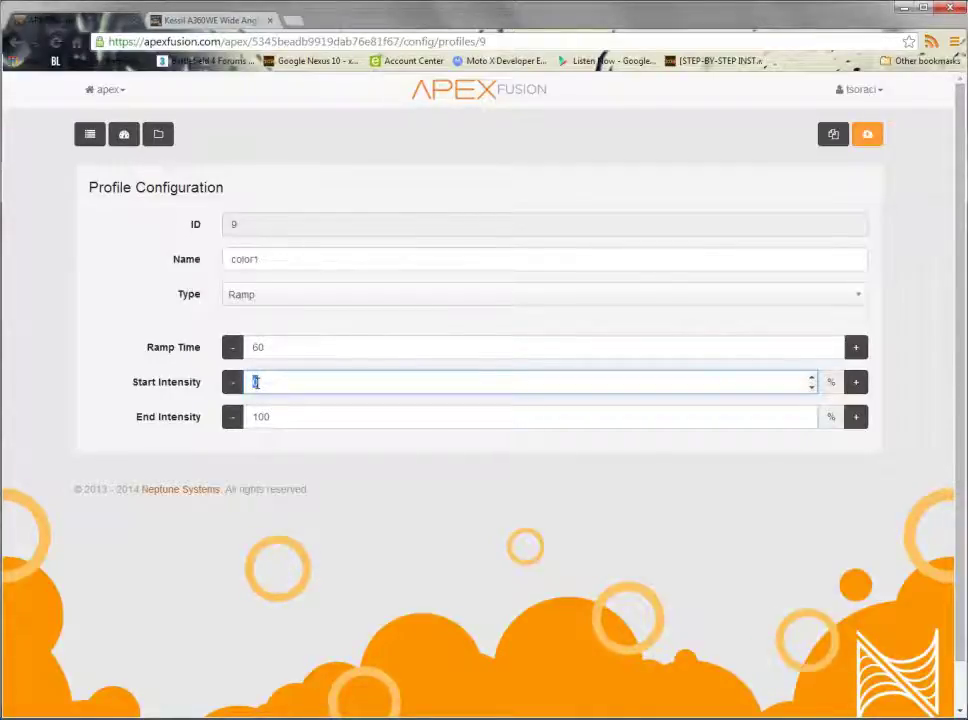
type("0")
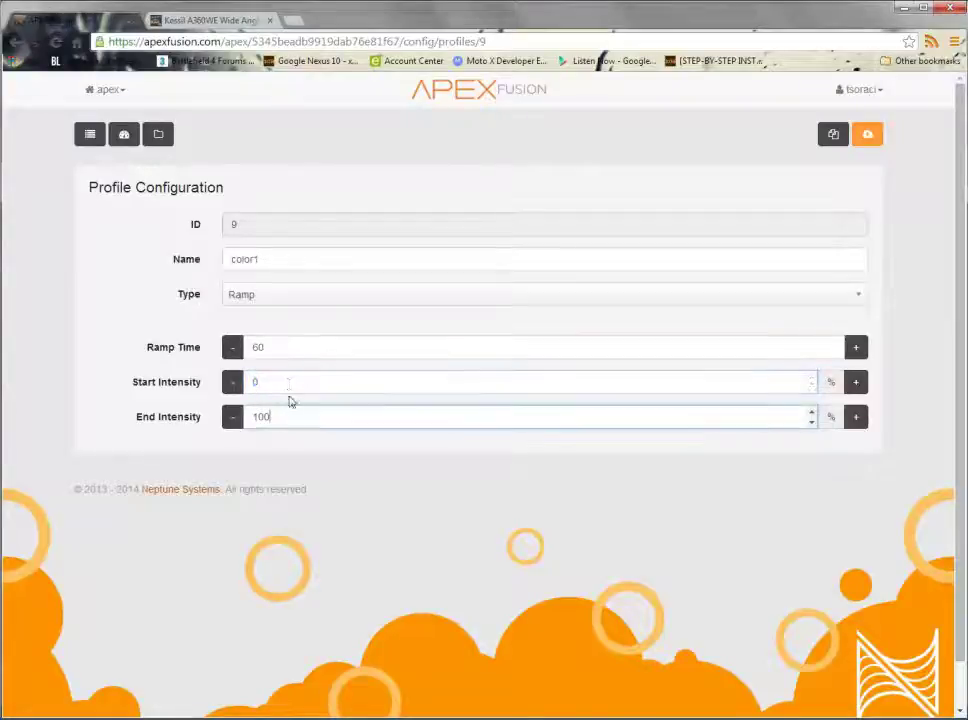
left_click(304, 409)
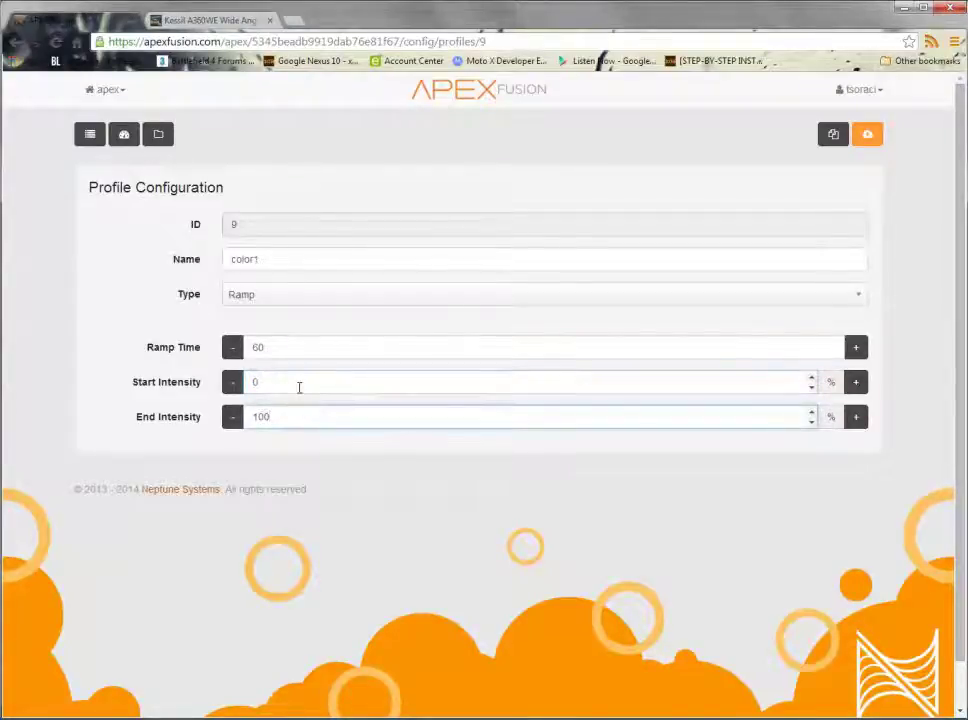
Step: Set the color1 profile's start intensity to 30% and end intensity to 80%, and save the profile
left_click(293, 380)
key("BackSpace")
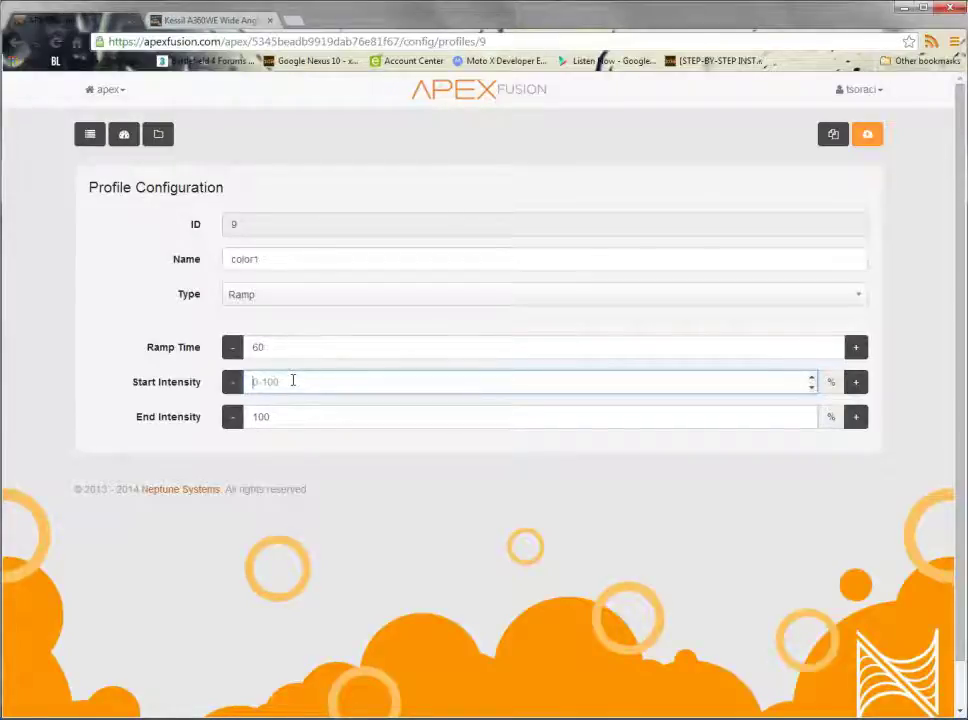
type("30")
left_click(293, 413)
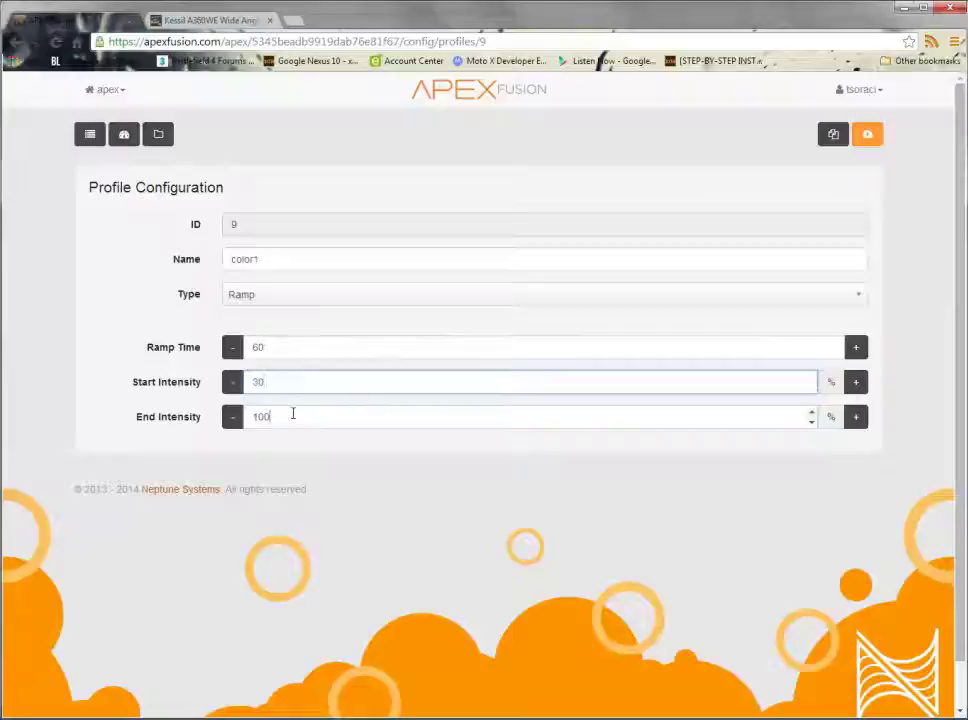
double_click(283, 413)
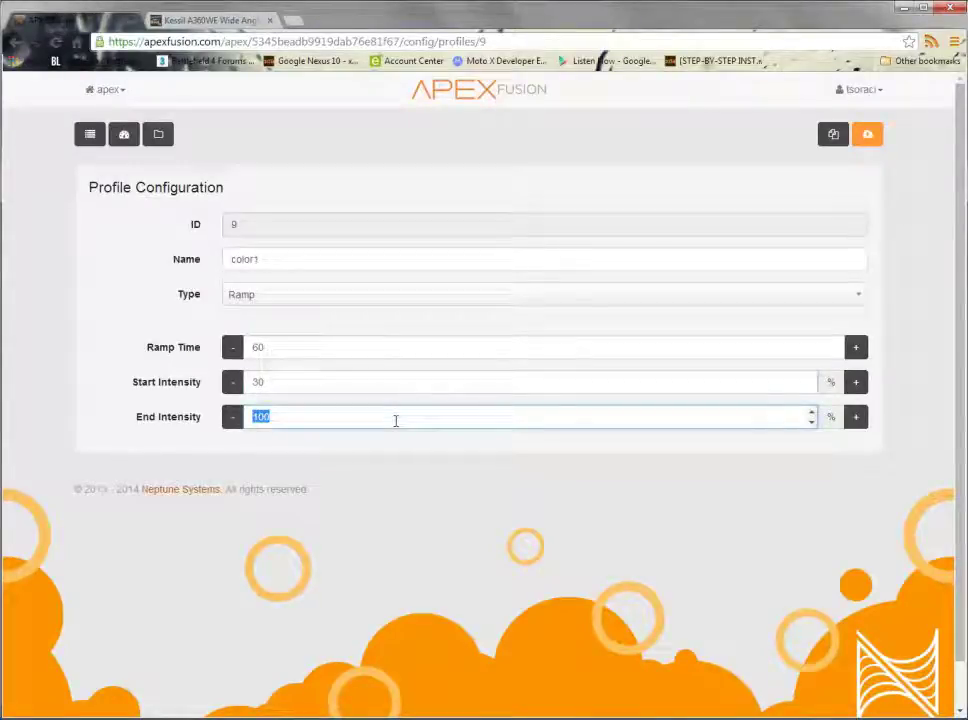
type("80")
left_click(358, 382)
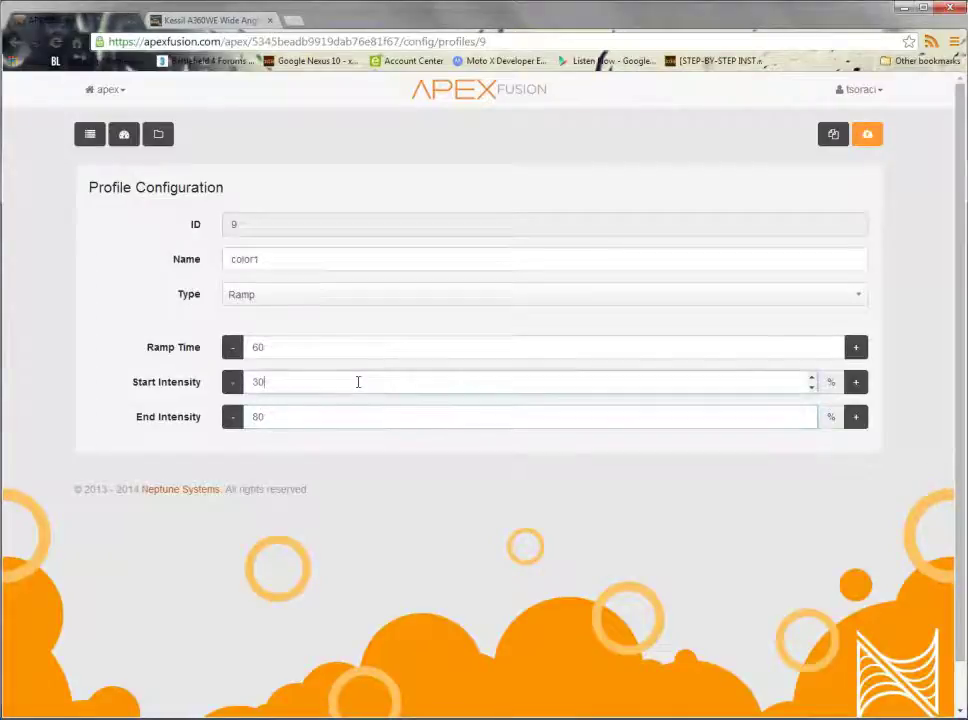
left_click(276, 418)
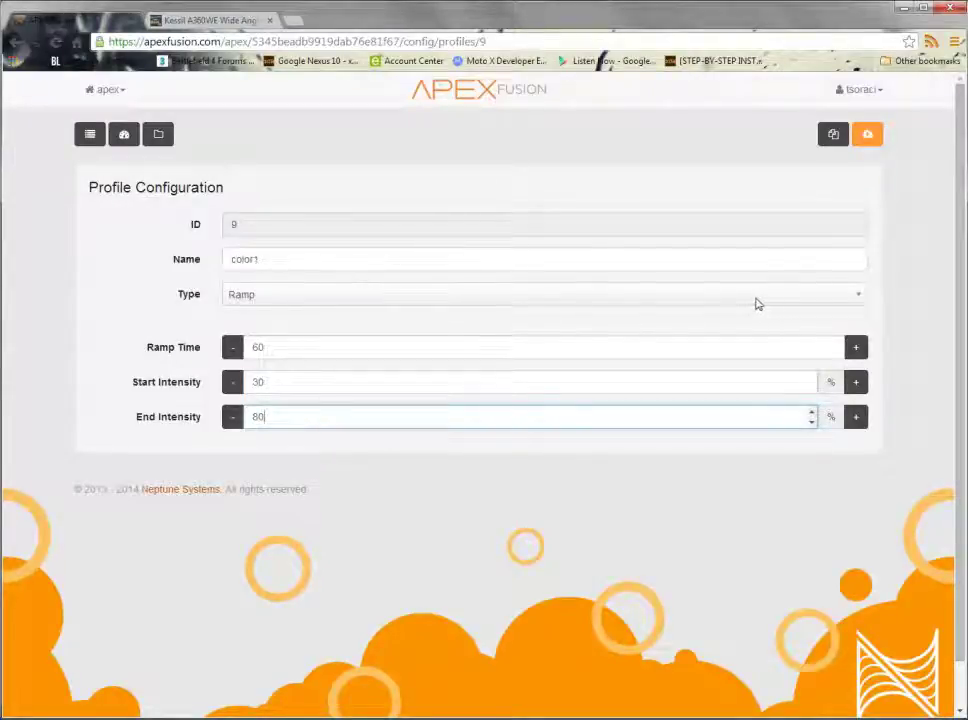
left_click(868, 136)
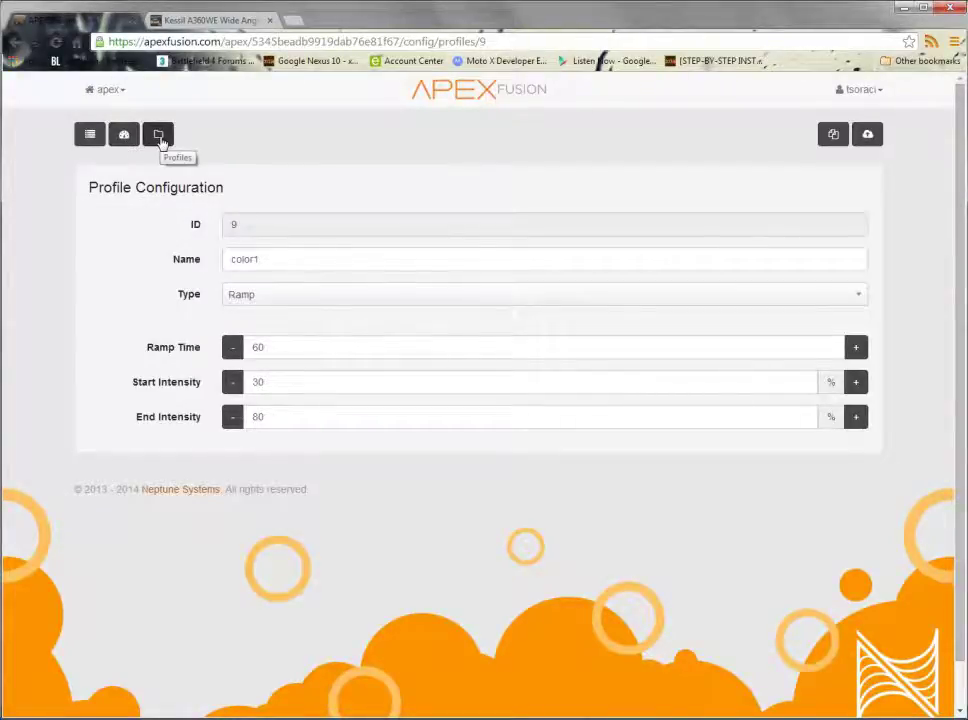
Step: Open profile 10 from the profile list, rename it int1 and set its type to Ramp
left_click(159, 137)
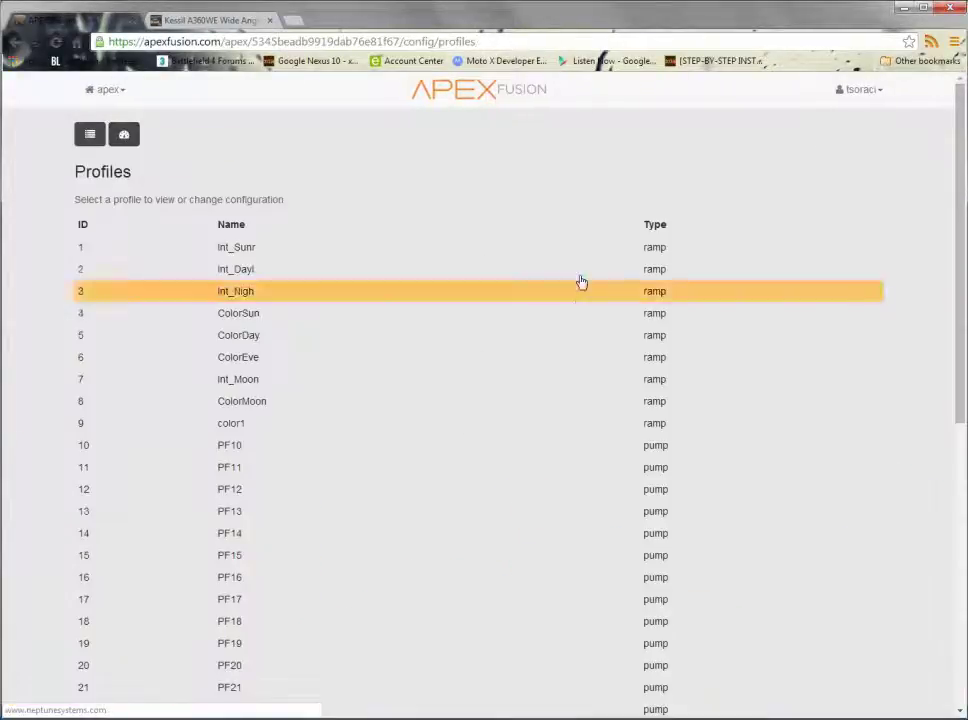
left_click(250, 447)
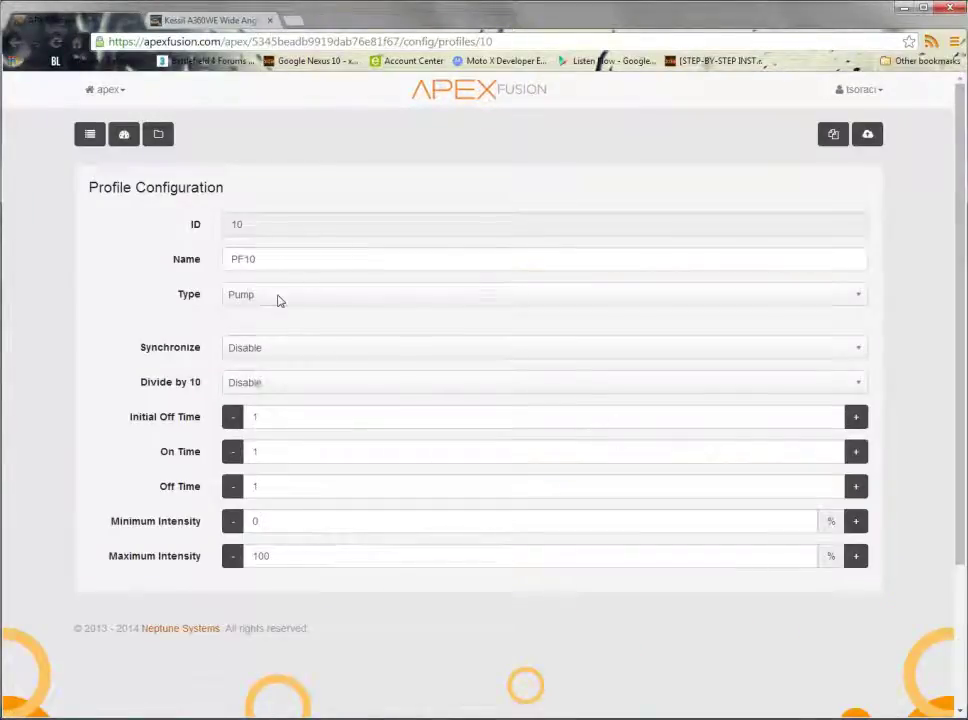
left_click_drag(281, 257, 184, 261)
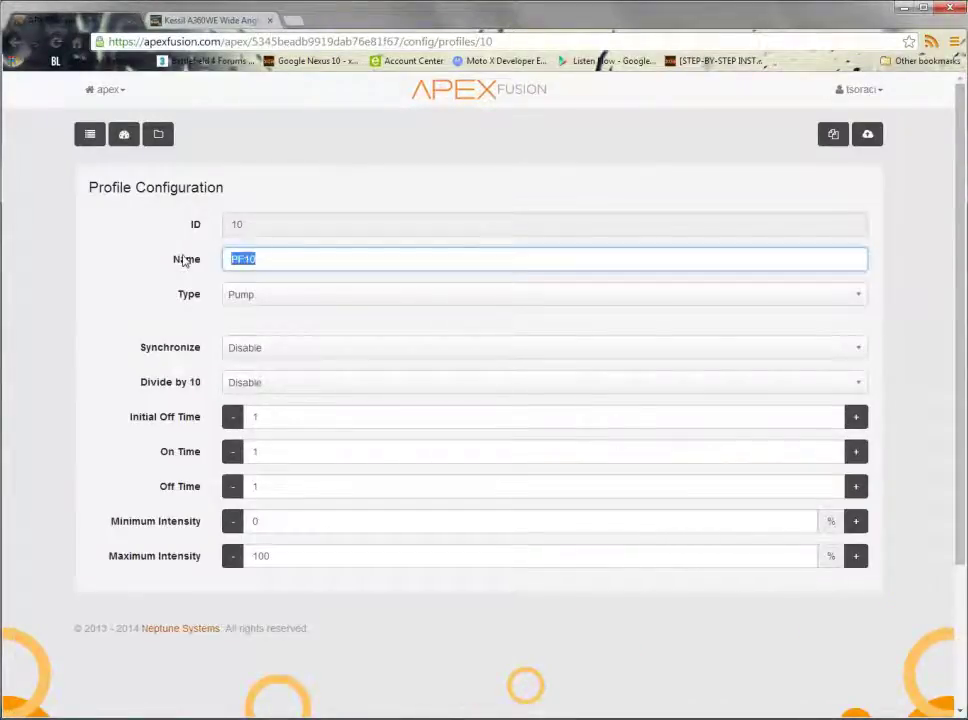
type("int")
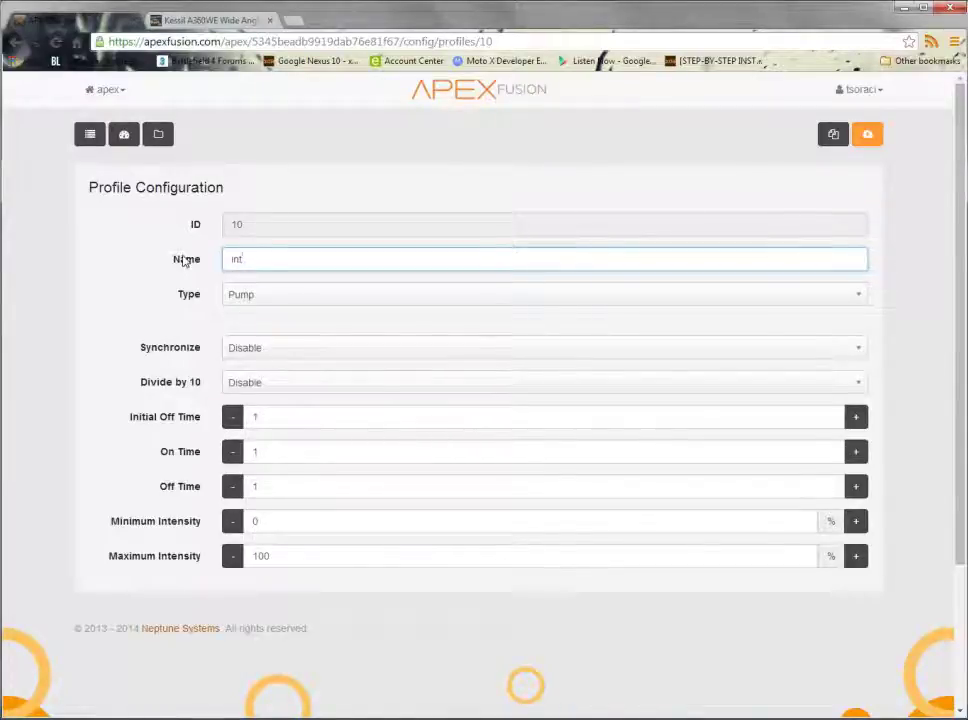
type("1")
left_click(304, 296)
left_click(246, 342)
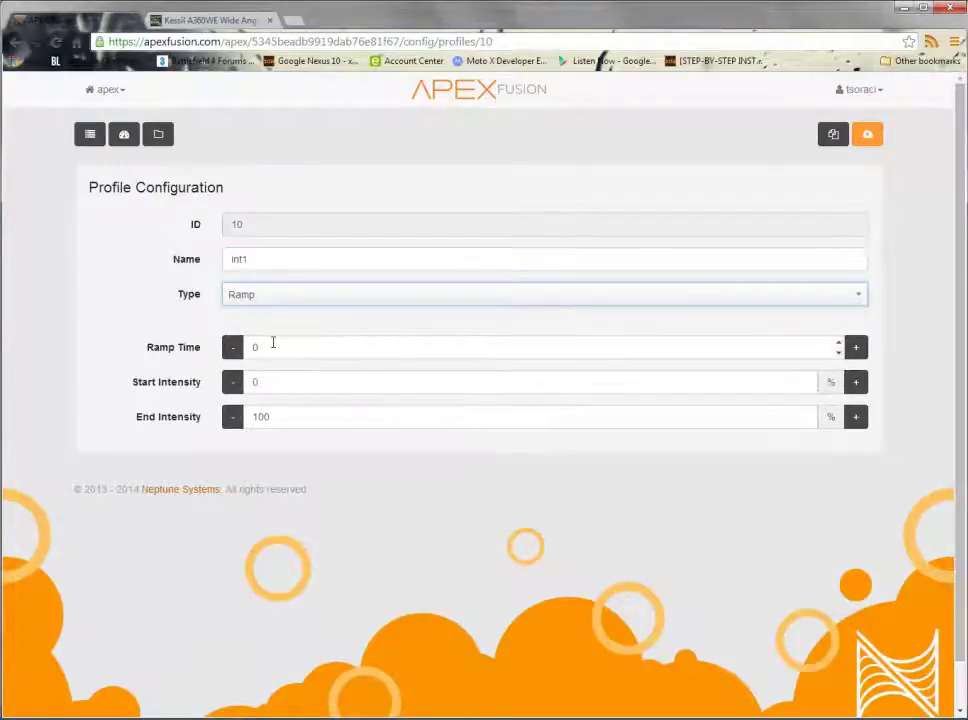
Step: Set the int1 profile's start intensity to 14% and its ramp time to 60 minutes
left_click(314, 343)
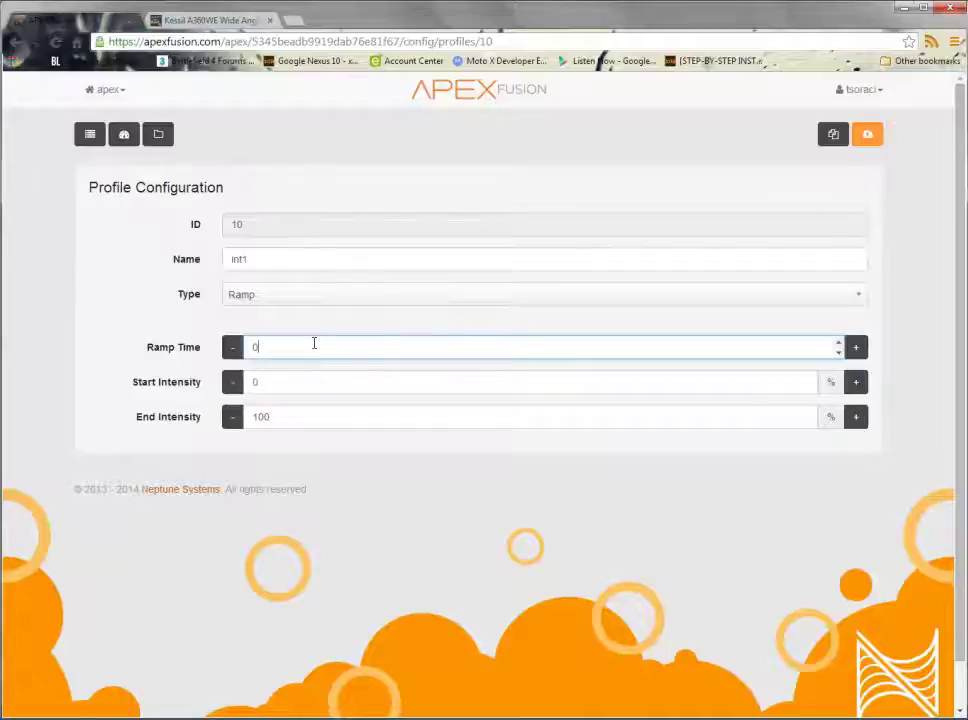
left_click(233, 386)
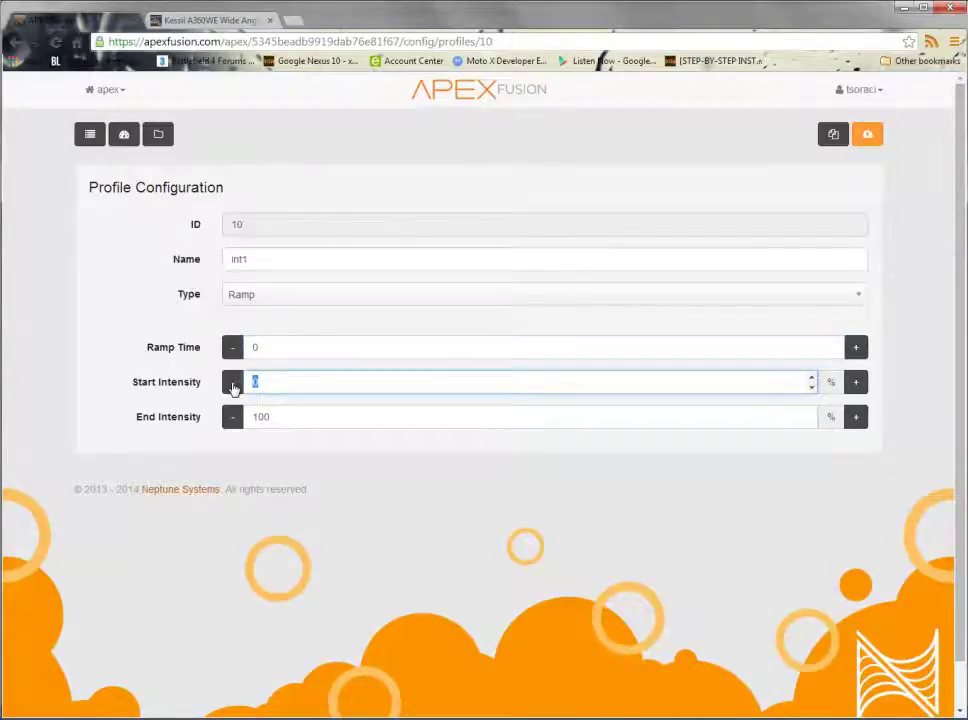
type("14")
left_click(311, 420)
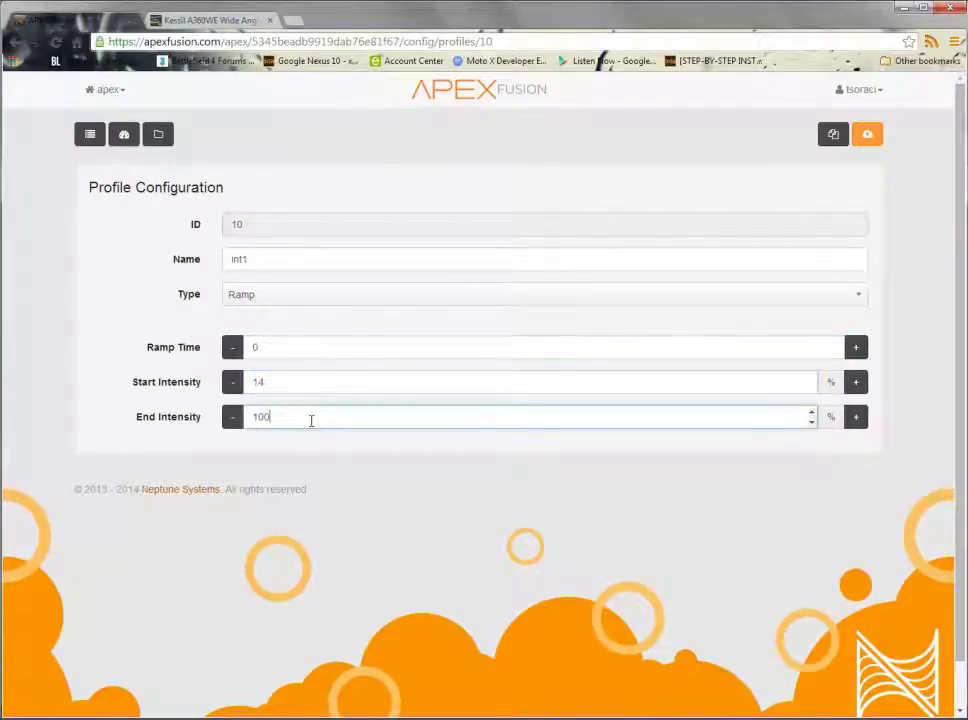
left_click(298, 382)
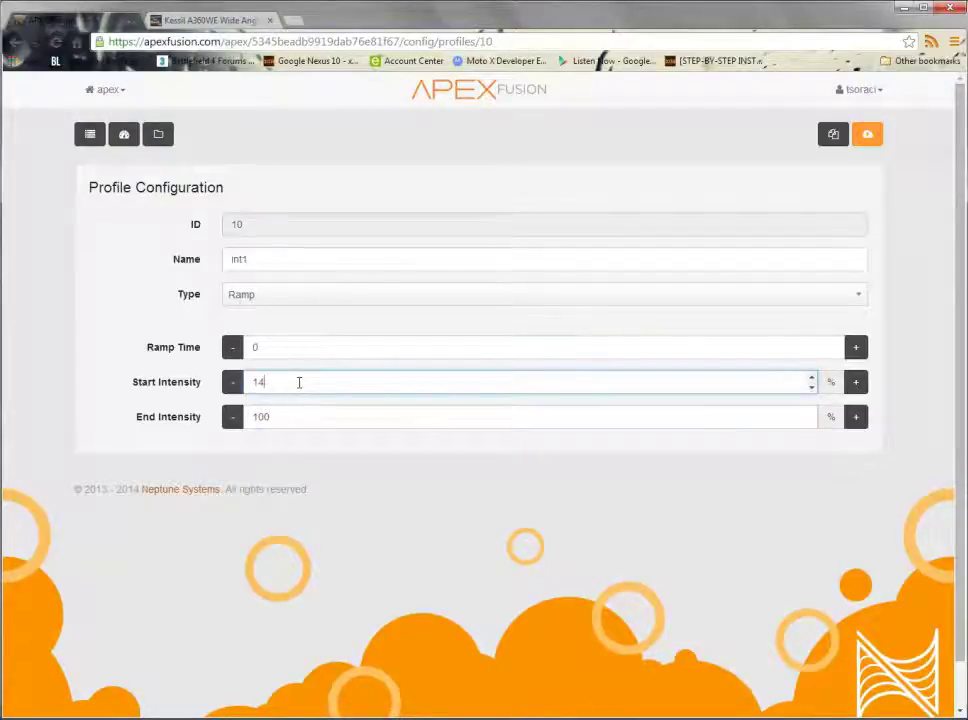
left_click(292, 345)
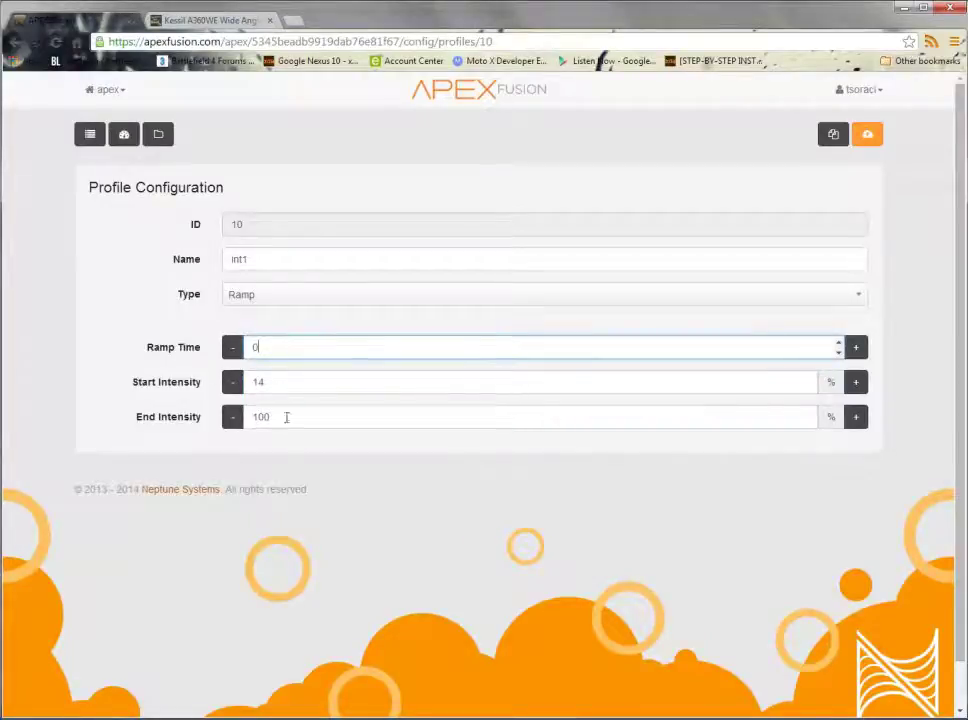
key("BackSpace")
type("60")
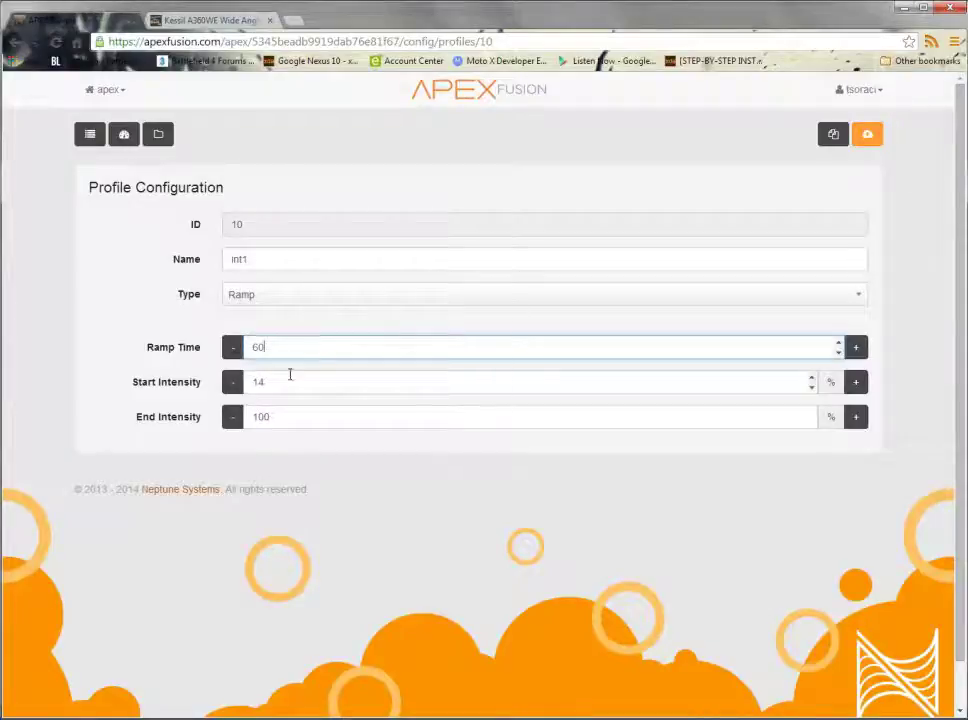
Step: Set the int1 profile's end intensity to 80%
left_click(290, 378)
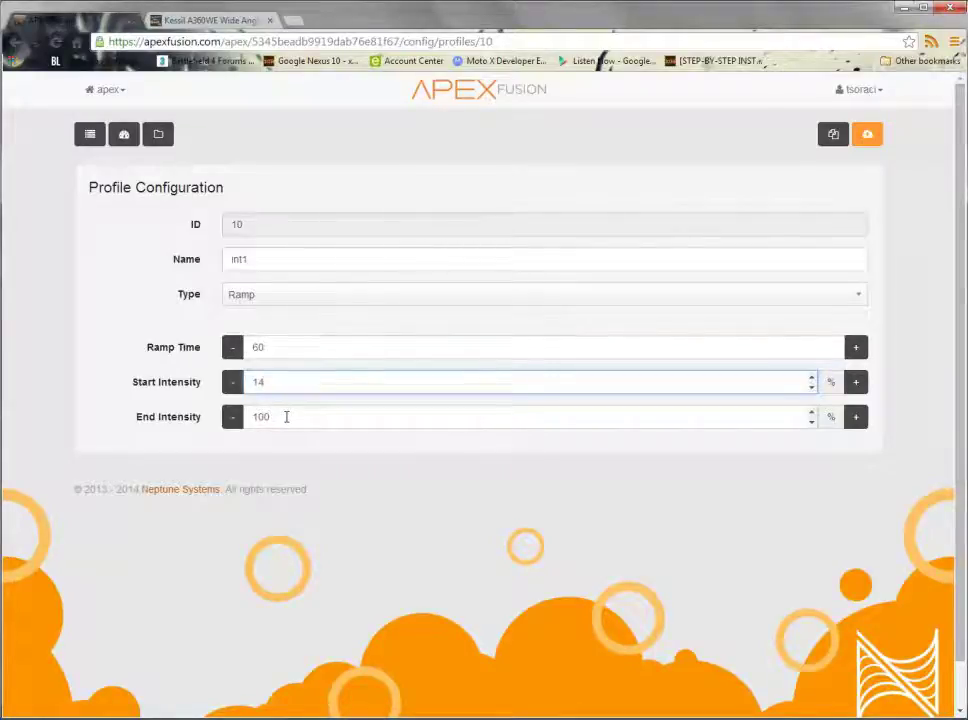
left_click_drag(286, 416, 232, 421)
type("80")
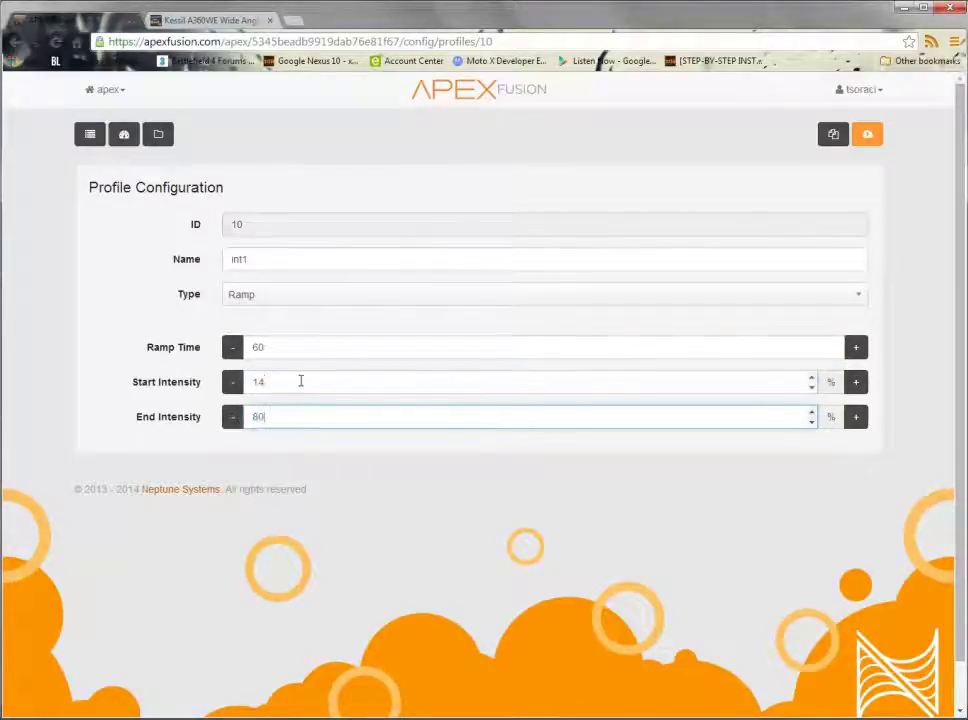
left_click(300, 381)
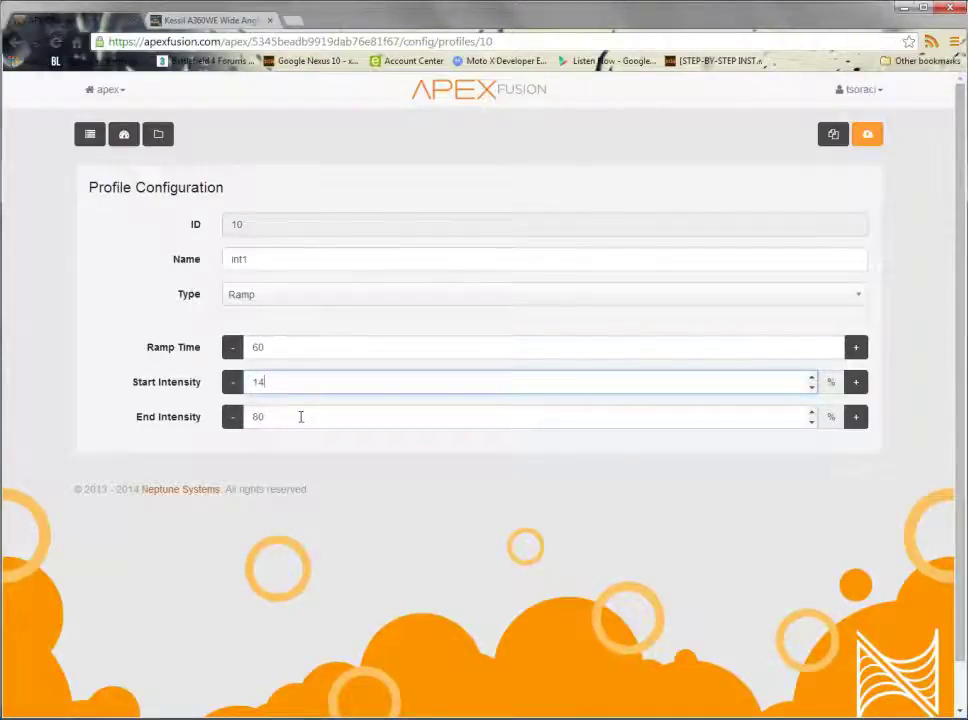
type(".")
Step: Try a ramp time of 5 minutes for the int1 profile
left_click_drag(322, 345, 222, 346)
type("5")
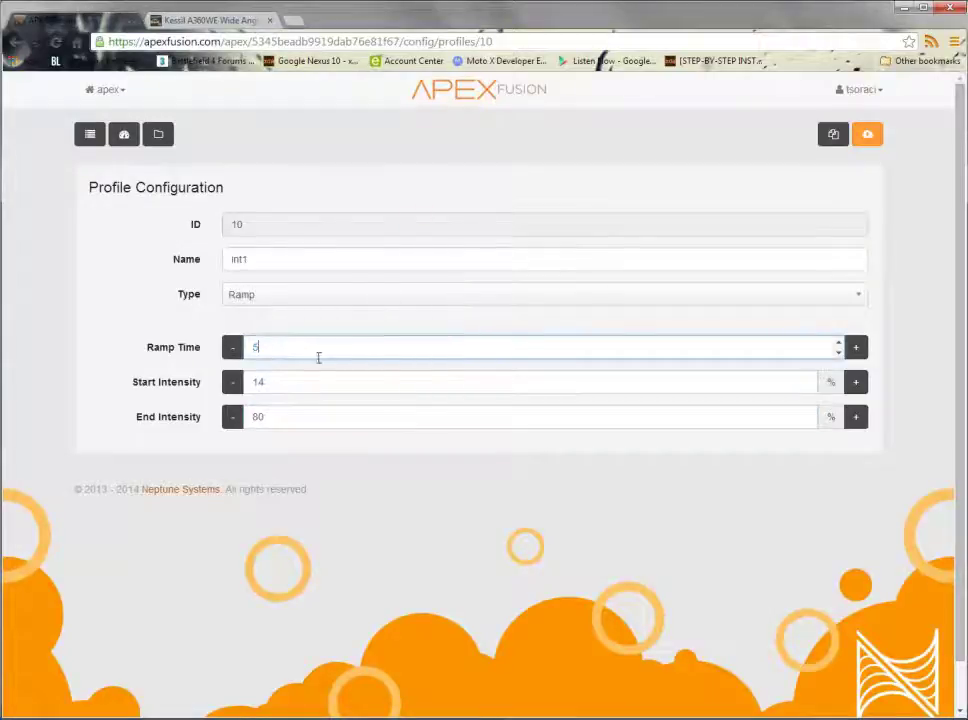
left_click(284, 383)
left_click(284, 383)
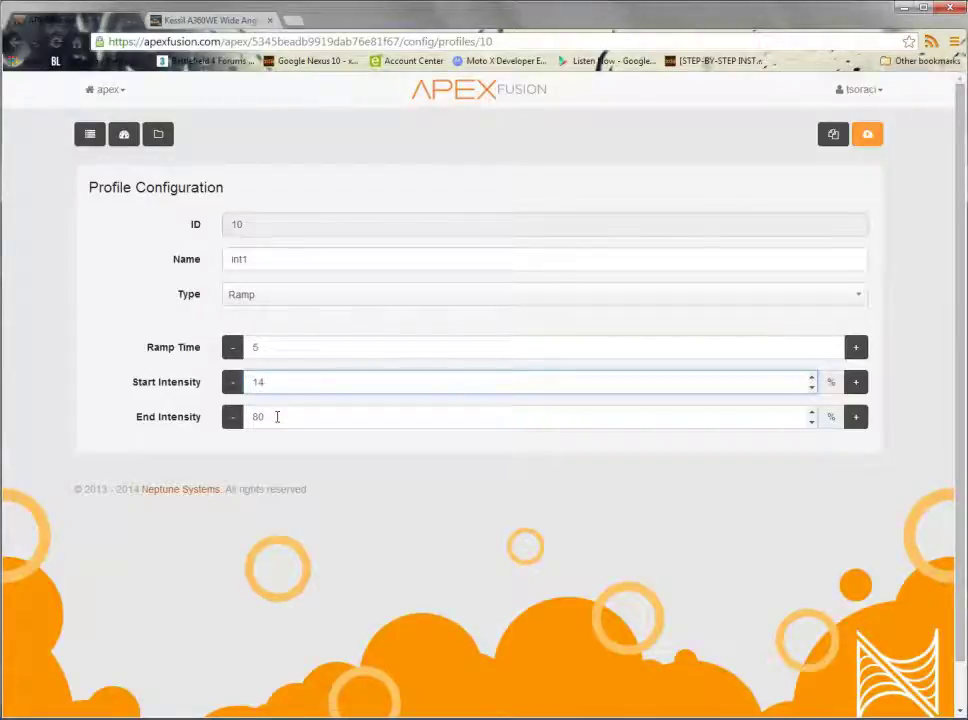
Step: Set the int1 profile's ramp time to 60 minutes and send the configuration to the Apex
double_click(281, 346)
type("60")
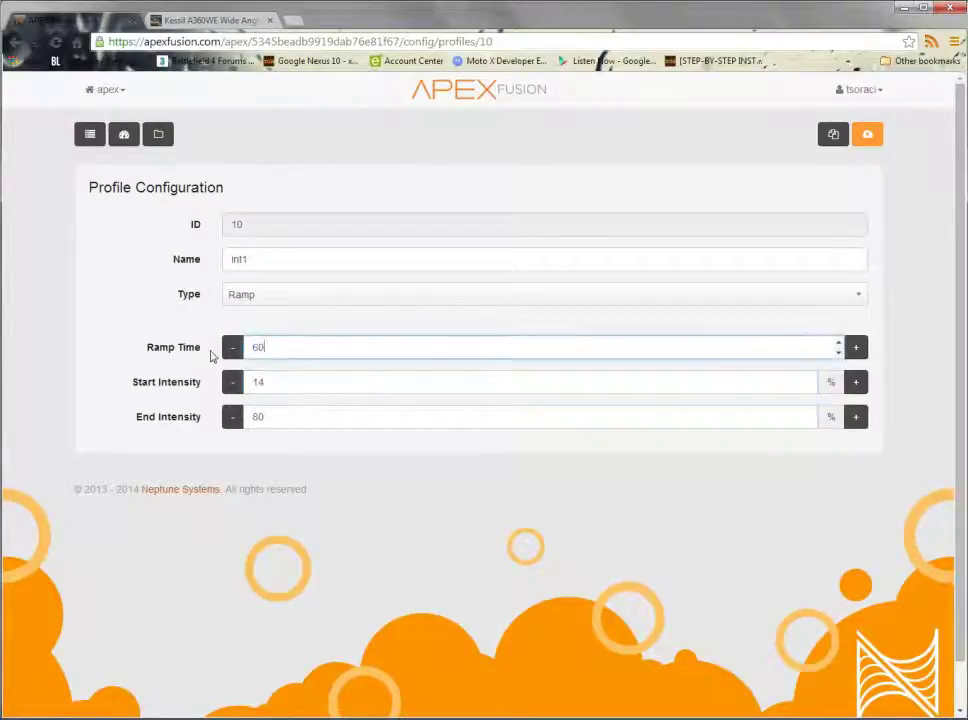
left_click(305, 418)
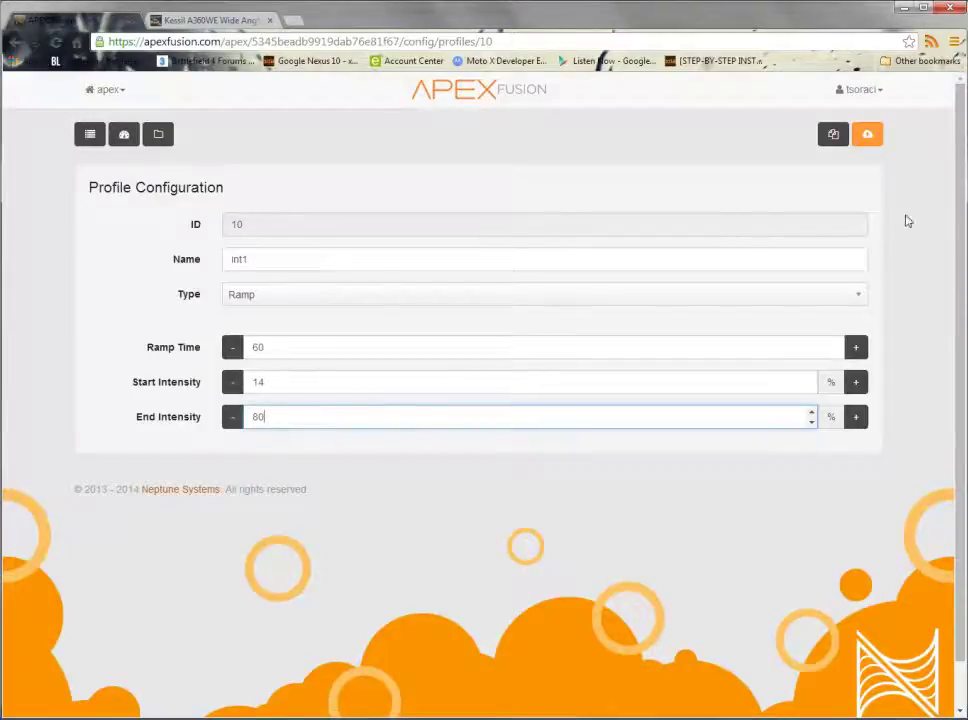
left_click(873, 138)
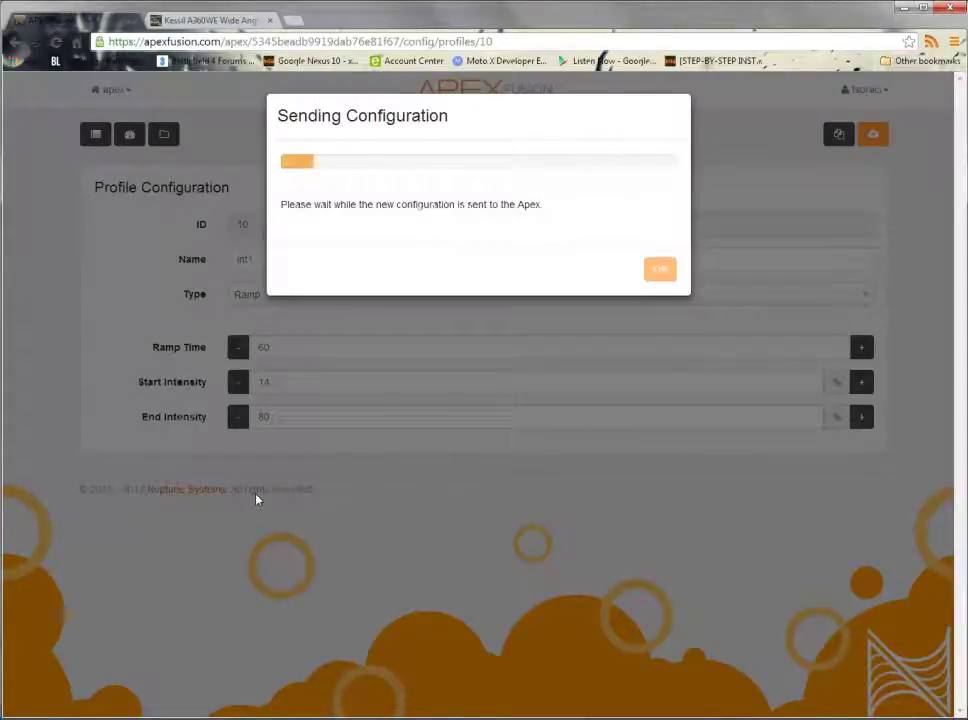
left_click(665, 337)
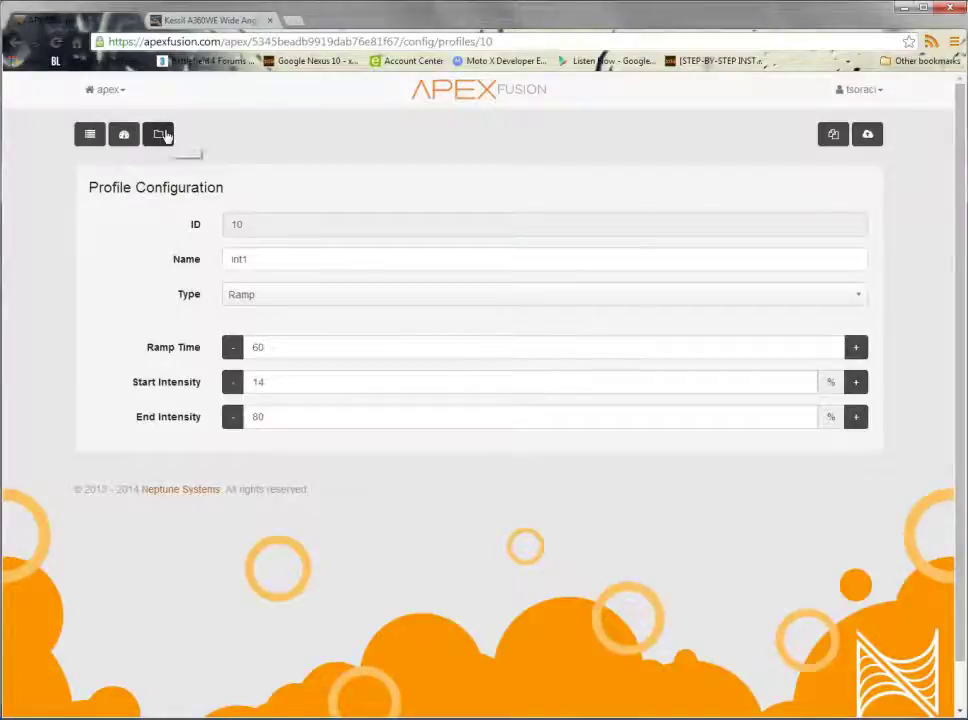
Step: Return to the dashboard, open the VS_LightSpec output's configuration and look through the available control types
left_click(159, 135)
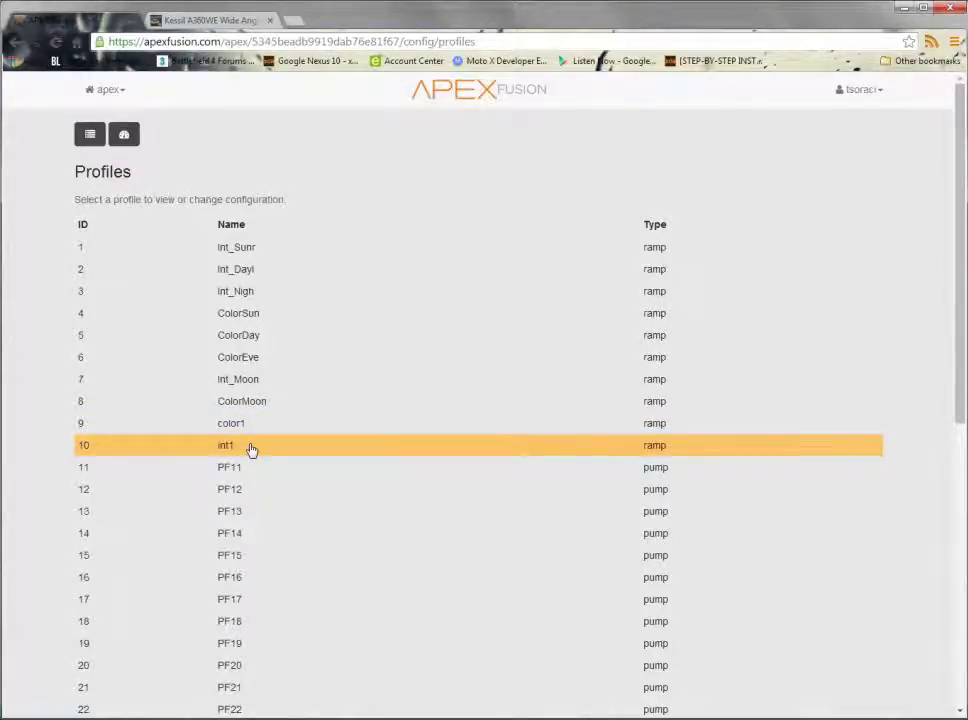
left_click(124, 134)
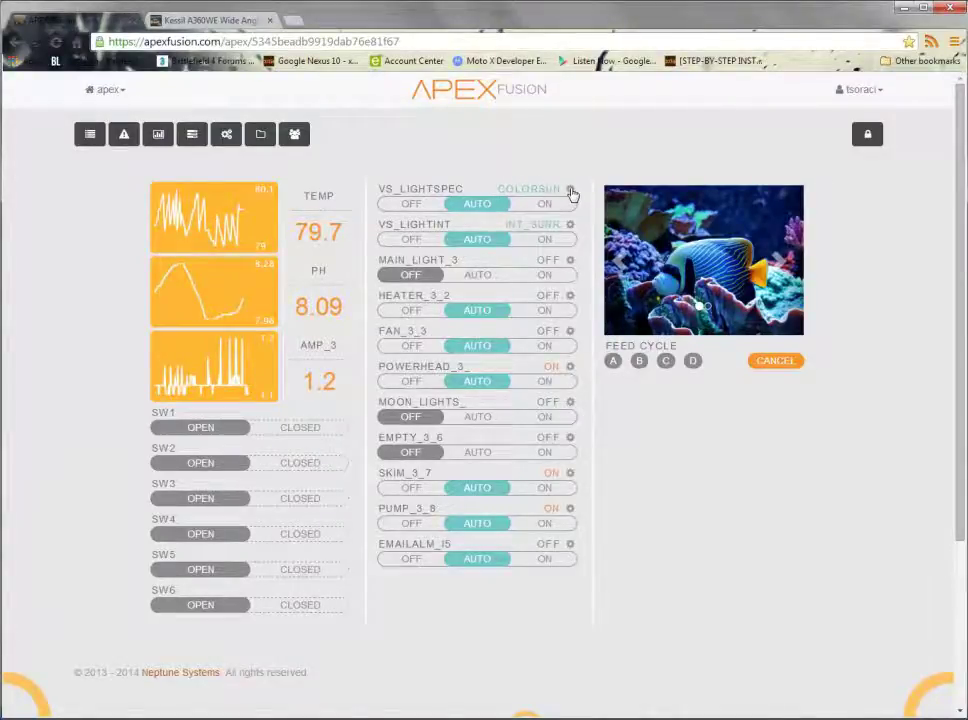
left_click(571, 189)
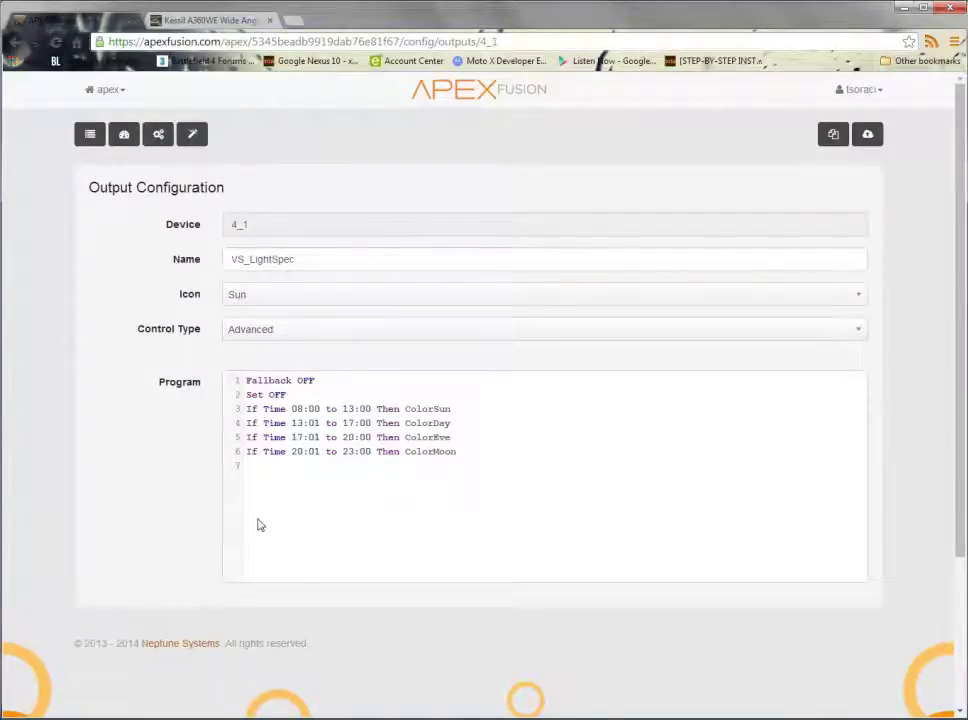
left_click(858, 332)
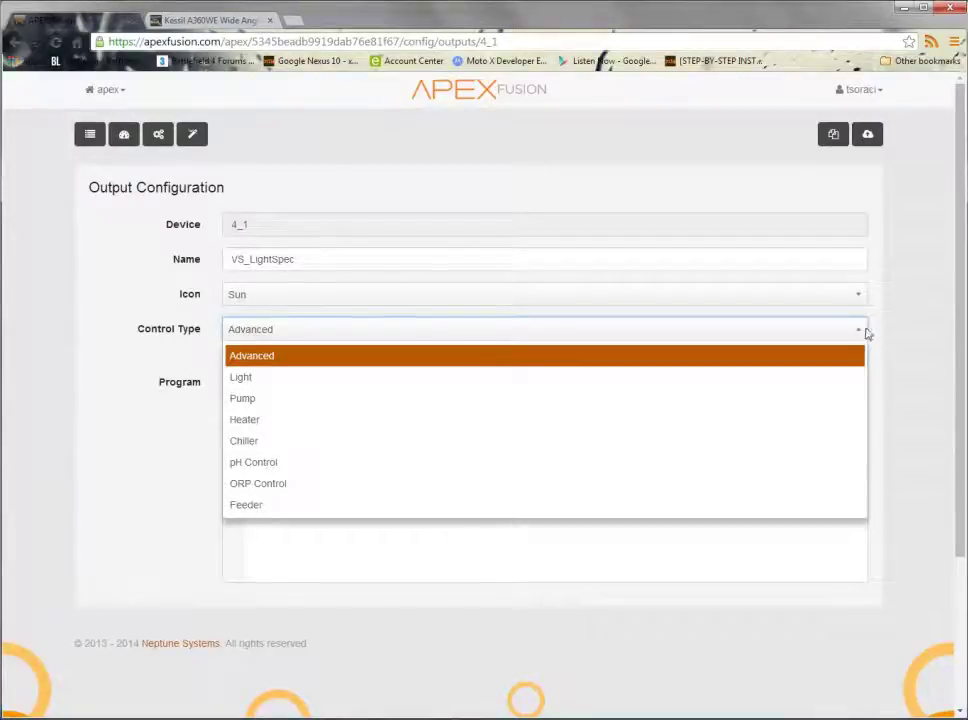
left_click(892, 339)
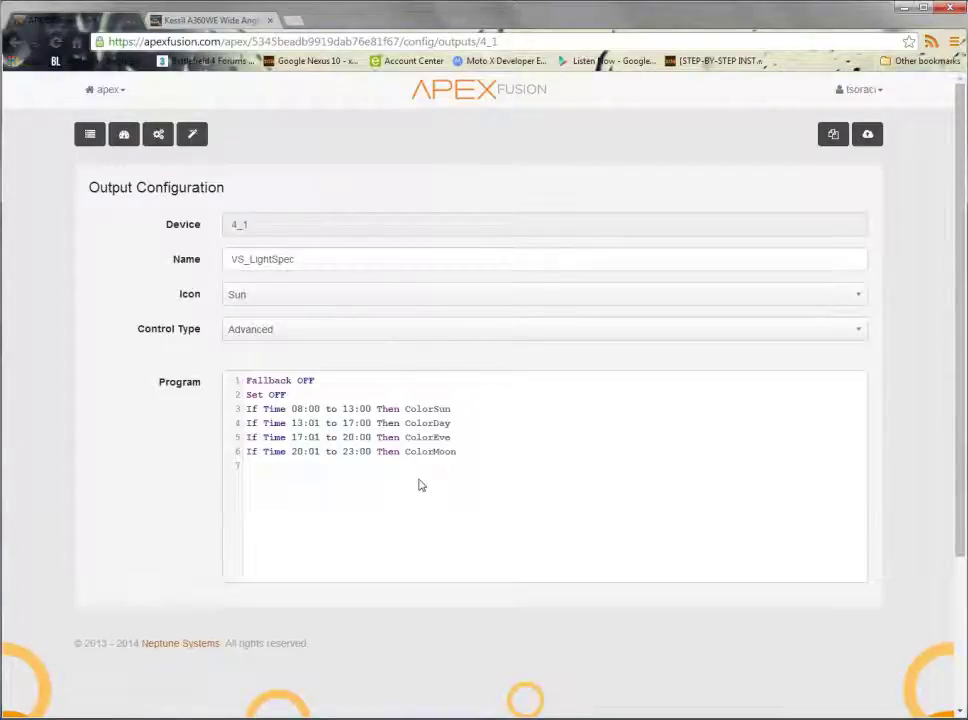
Step: Review the VS_LightSpec output's name and its program, from the fallback and set lines to the timed color lines
left_click(307, 257)
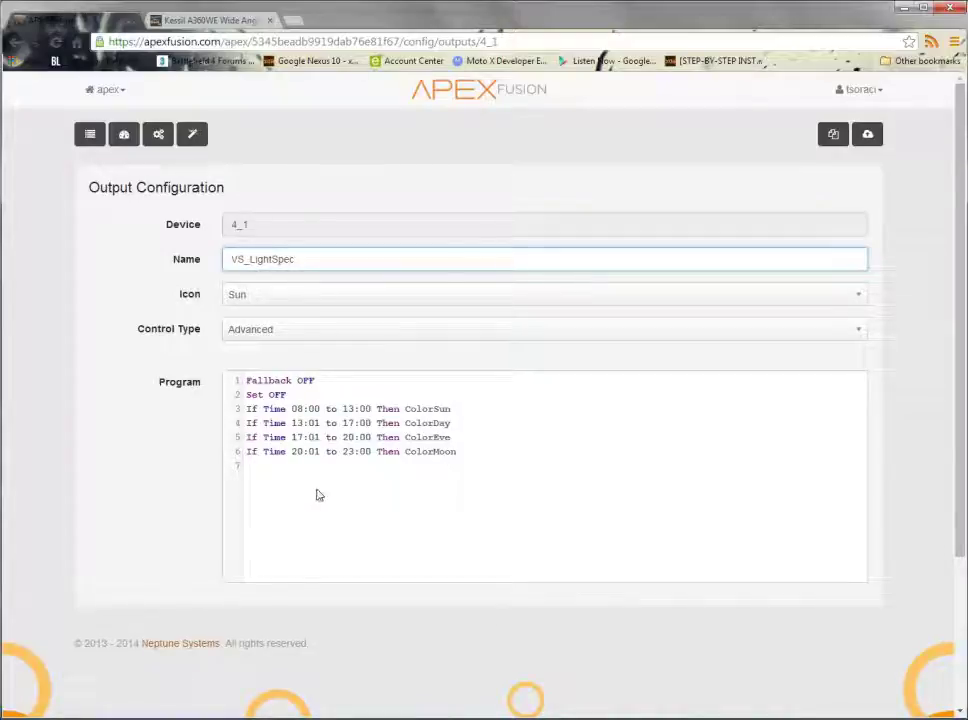
left_click(346, 382)
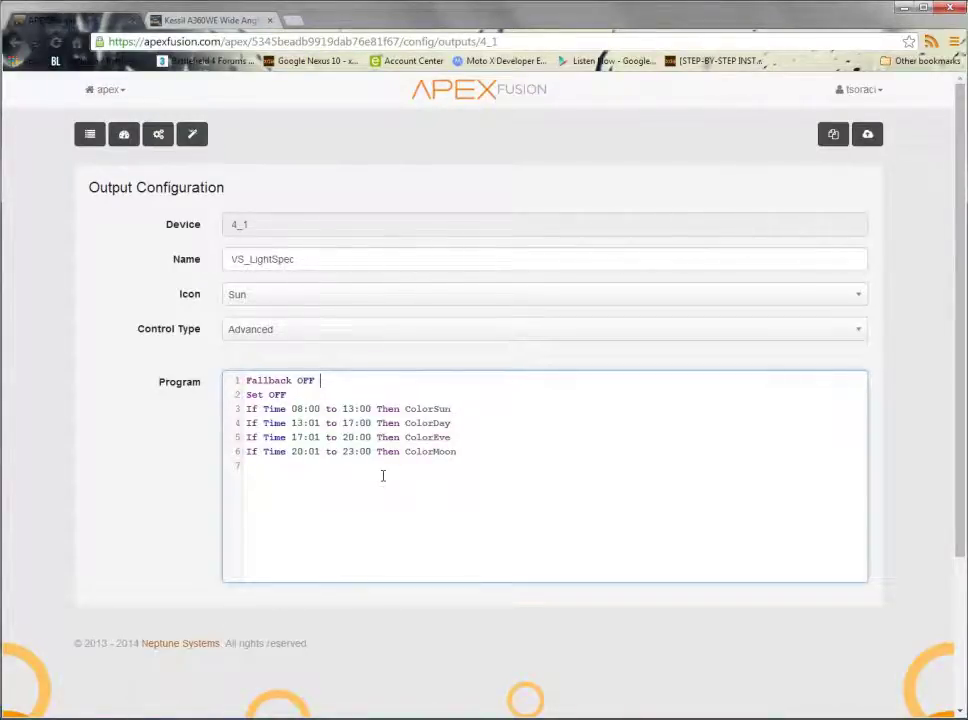
key("Down")
left_click(465, 454)
left_click(288, 409)
Step: Try removing the ColorDay, ColorEve and ColorMoon lines from the VS_LightSpec program and changing ColorSun to Color1, and return to the dashboard without saving
left_click_drag(465, 449, 247, 427)
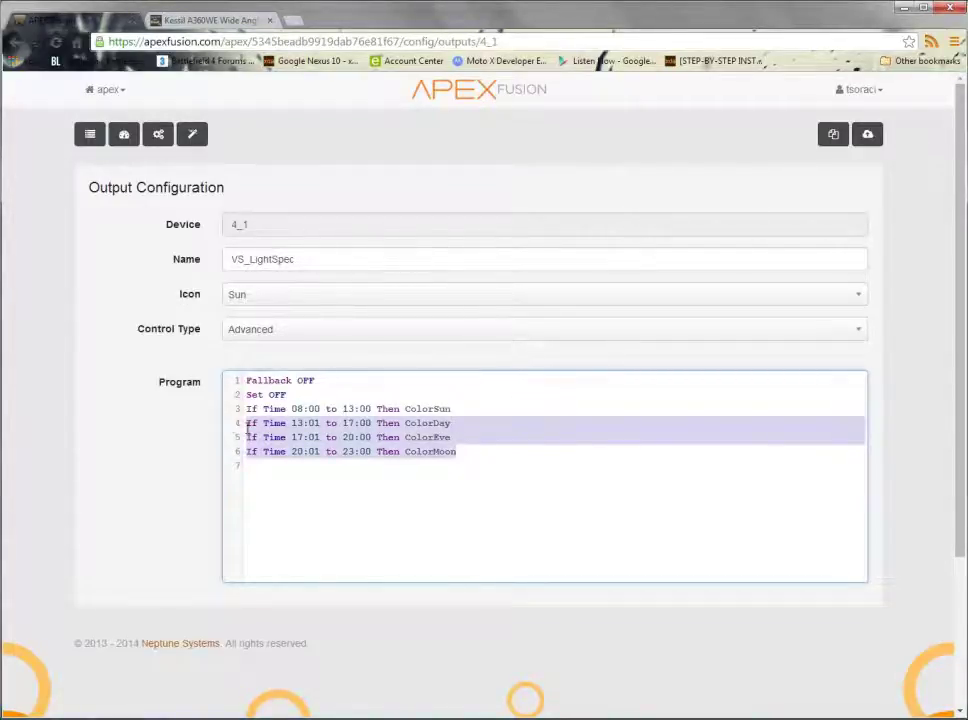
key("BackSpace")
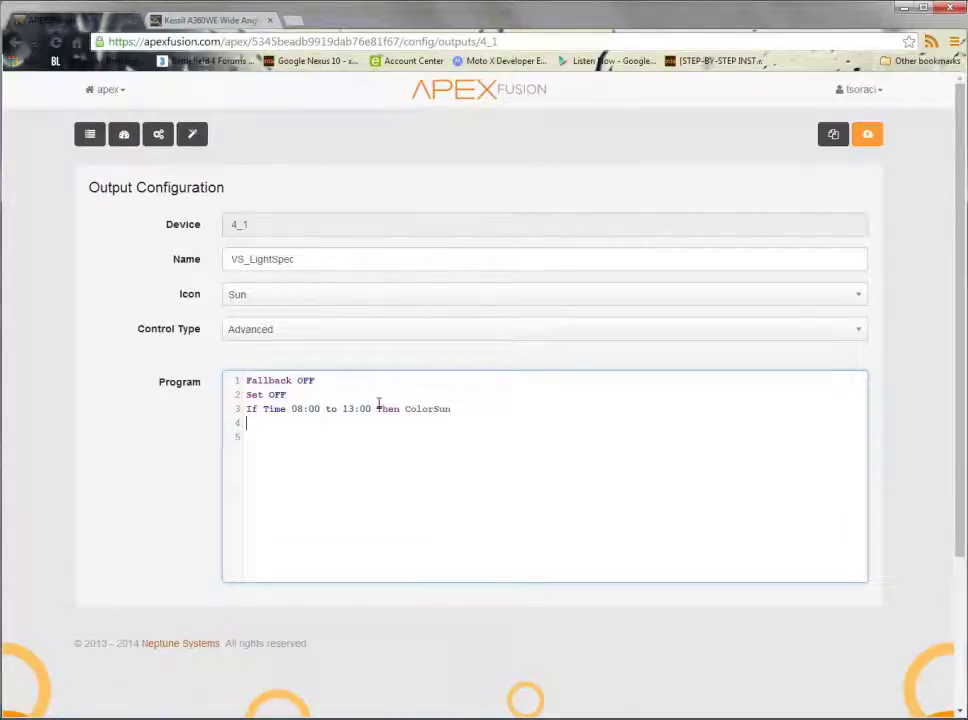
left_click_drag(451, 408, 433, 408)
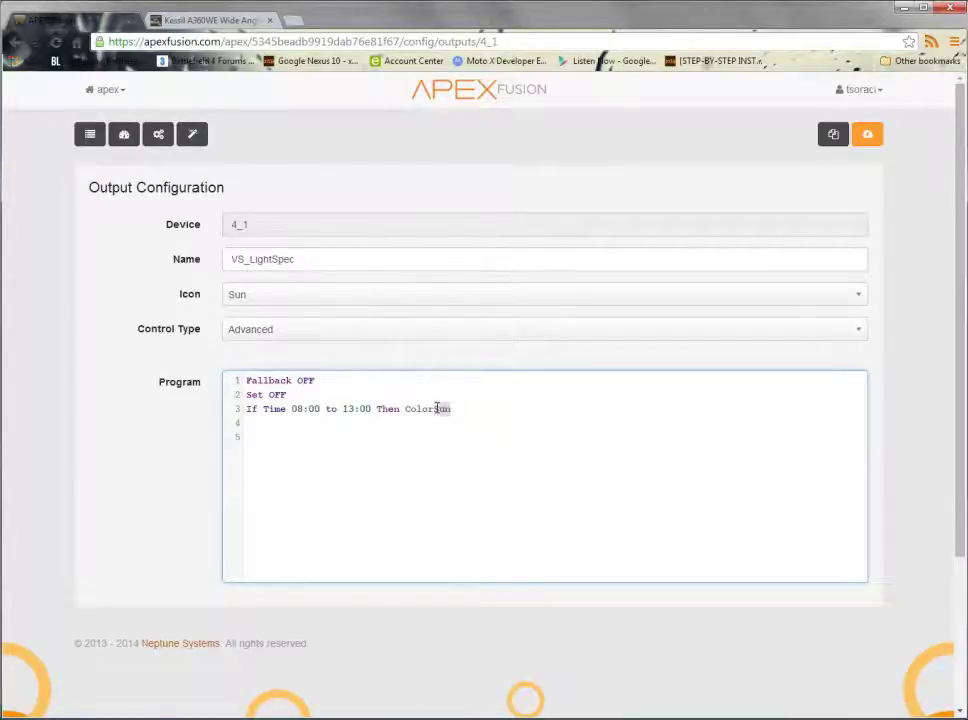
type("1")
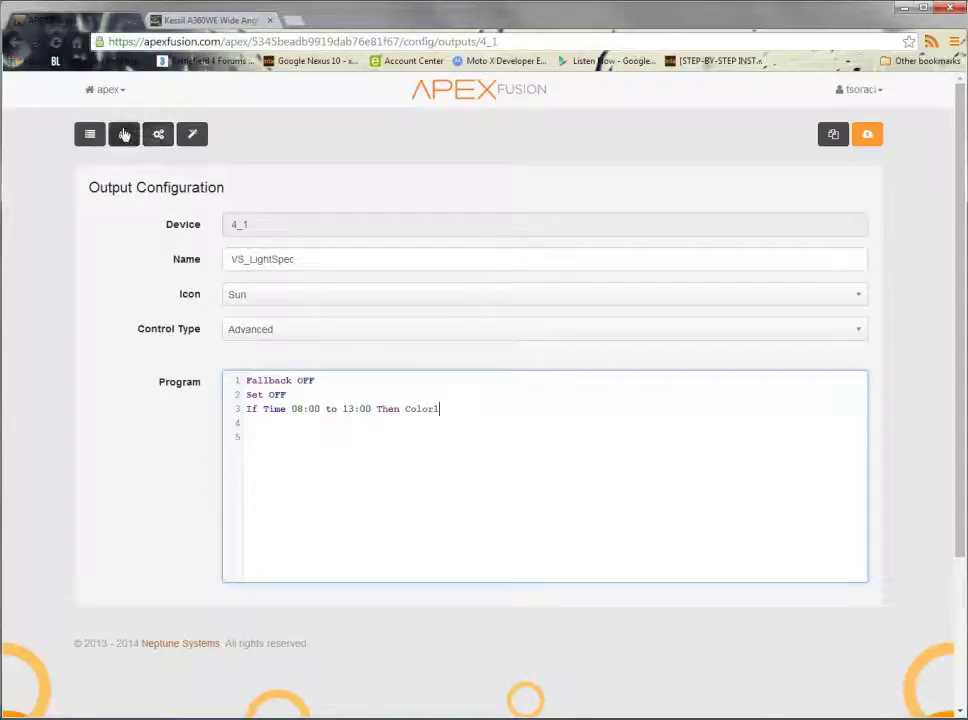
left_click(124, 134)
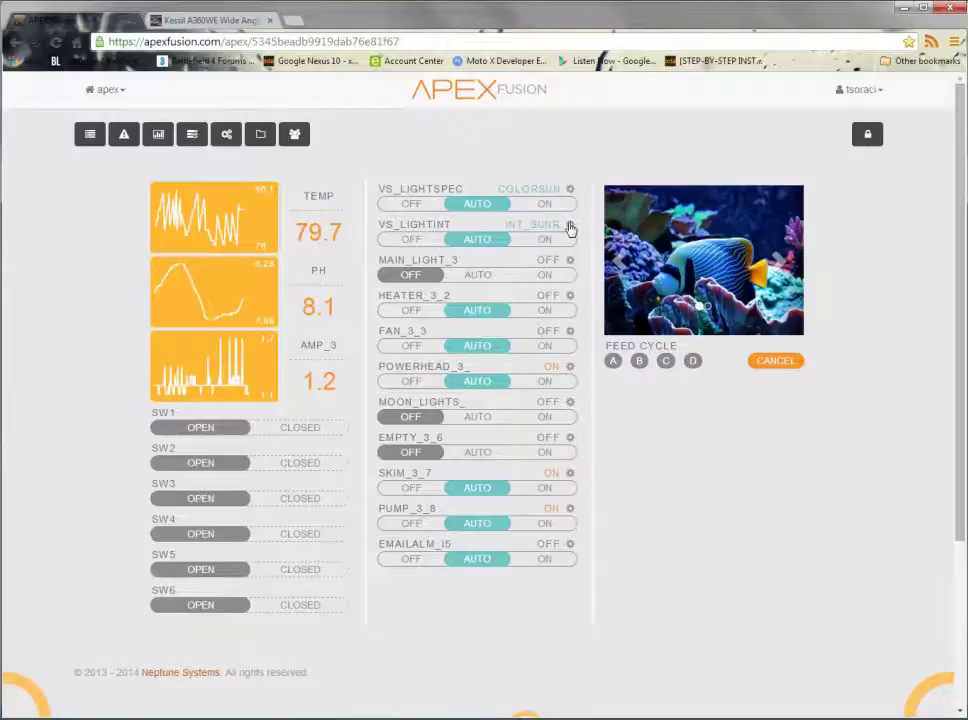
Step: Open the VS_LightInt output's configuration and delete the Int_Dayl, Int_Nigh and Int_Moon lines from its program
left_click(570, 225)
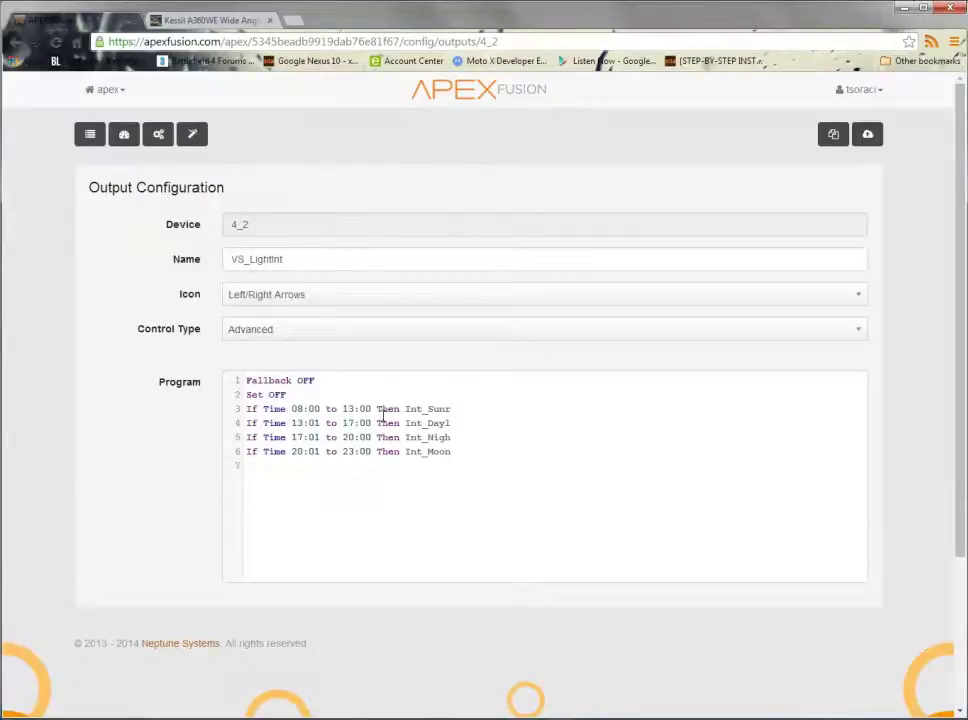
left_click_drag(490, 458, 245, 423)
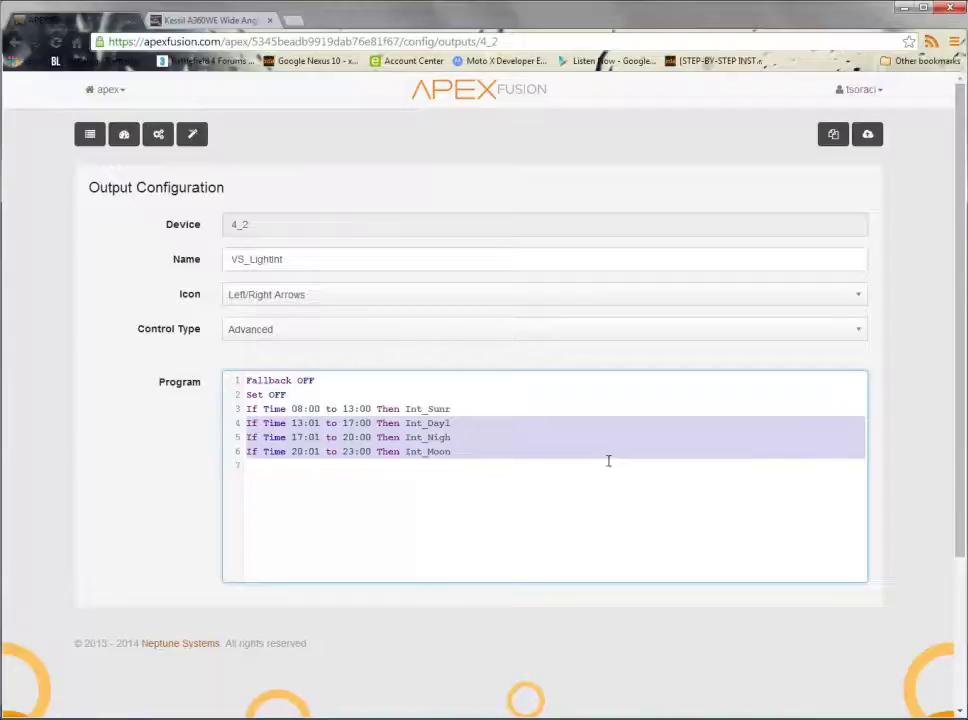
key("BackSpace")
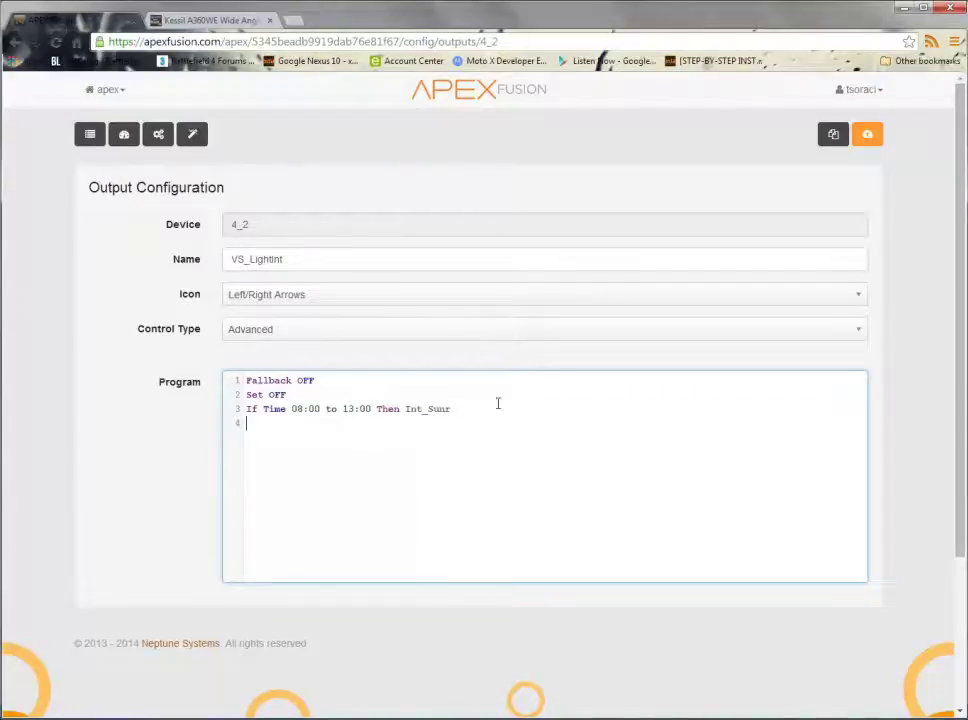
Step: Try setting the VS_LightInt program's 08:00 to 13:00 line to run the int1 profile, and return to the dashboard without saving
left_click(455, 408)
key("BackSpace")
key("BackSpace")
key("BackSpace")
key("BackSpace")
key("BackSpace")
key("BackSpace")
key("BackSpace")
key("BackSpace")
type("color")
key("BackSpace")
key("BackSpace")
key("BackSpace")
key("BackSpace")
key("BackSpace")
type("intl")
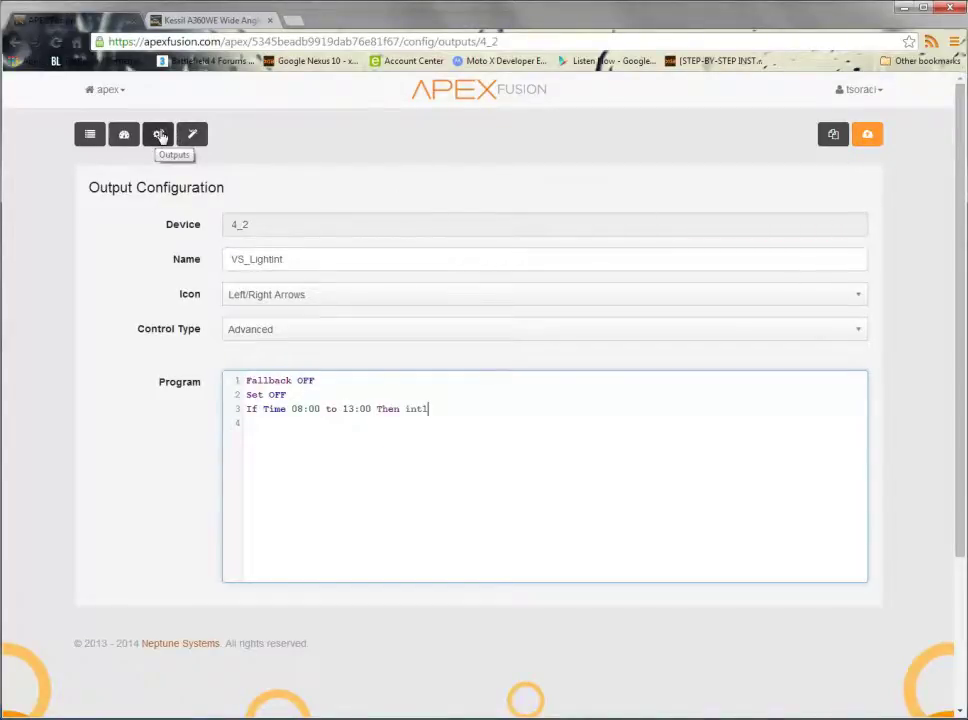
left_click(124, 136)
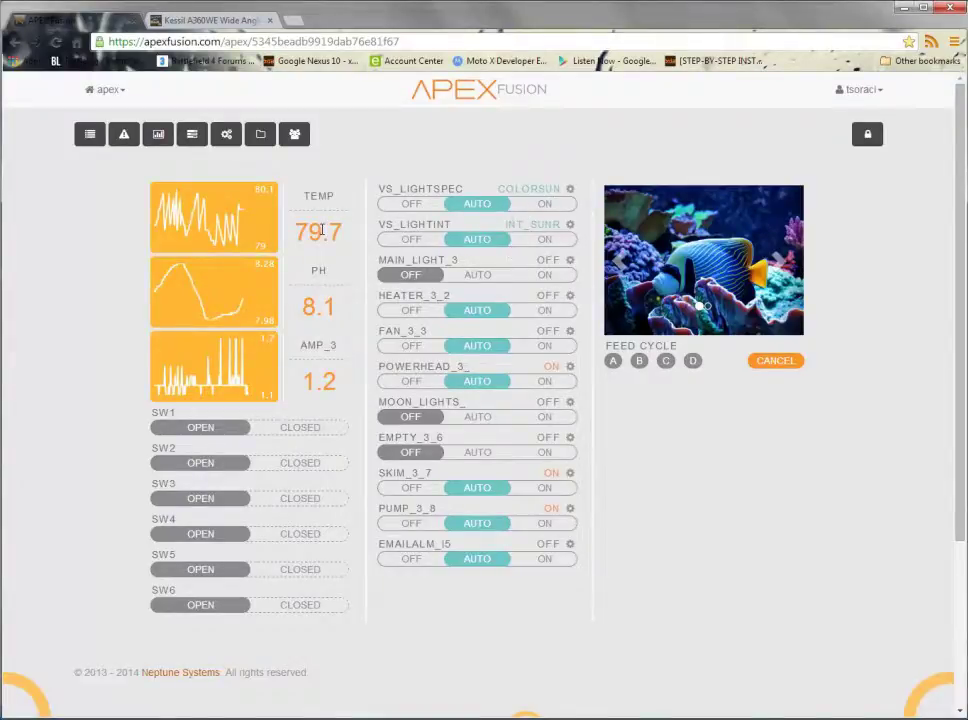
Step: Review the list of ramp and pump profiles, and return to the dashboard
left_click(260, 134)
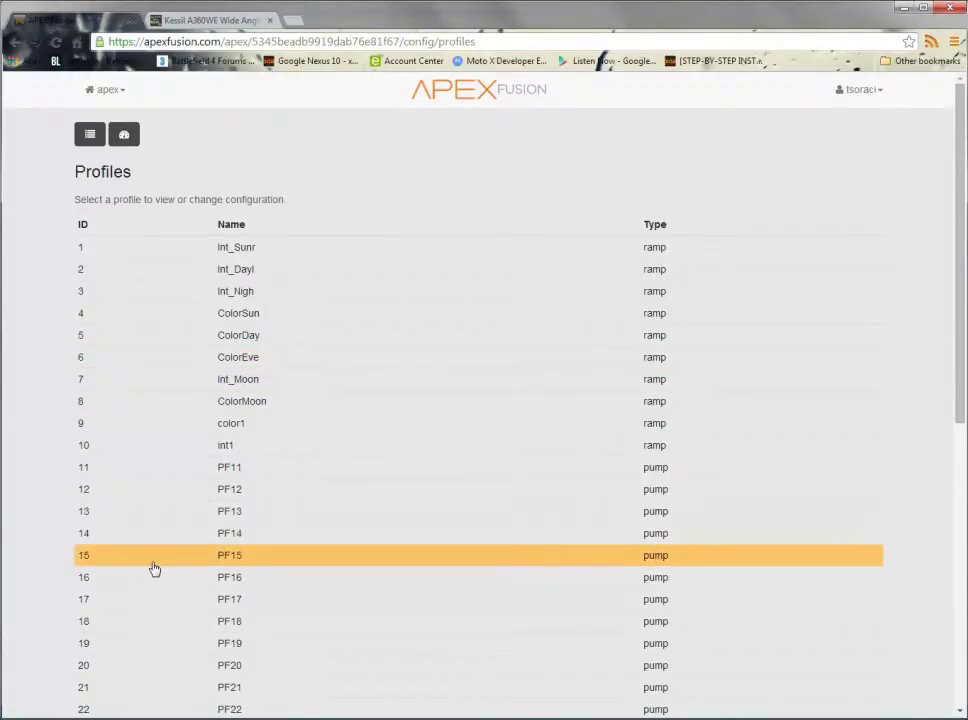
scroll(168, 518, "down", 4)
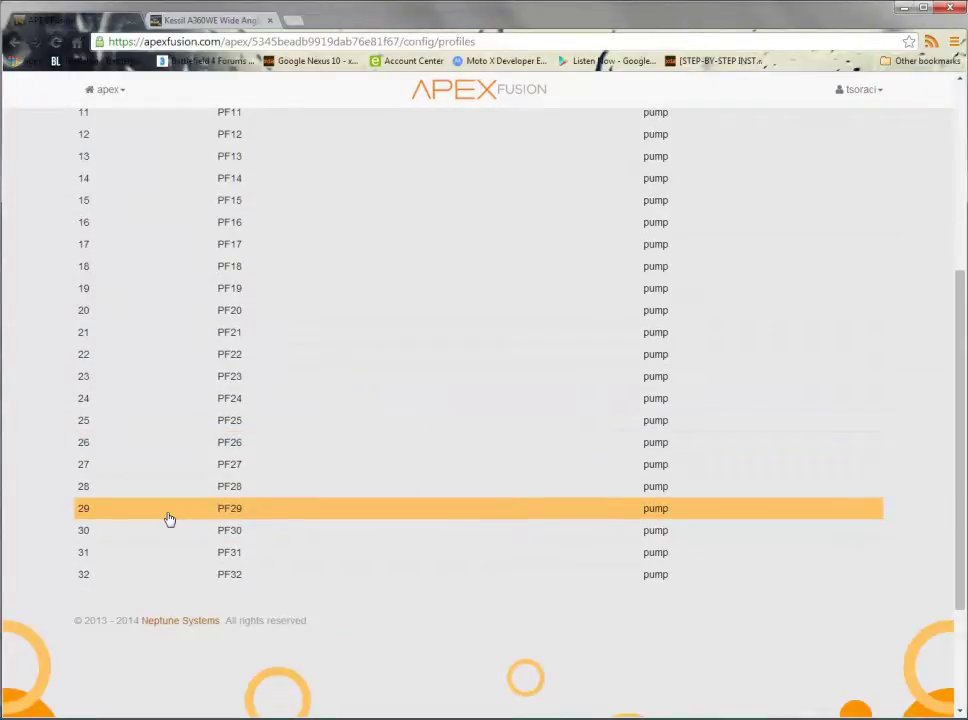
scroll(168, 518, "up", 4)
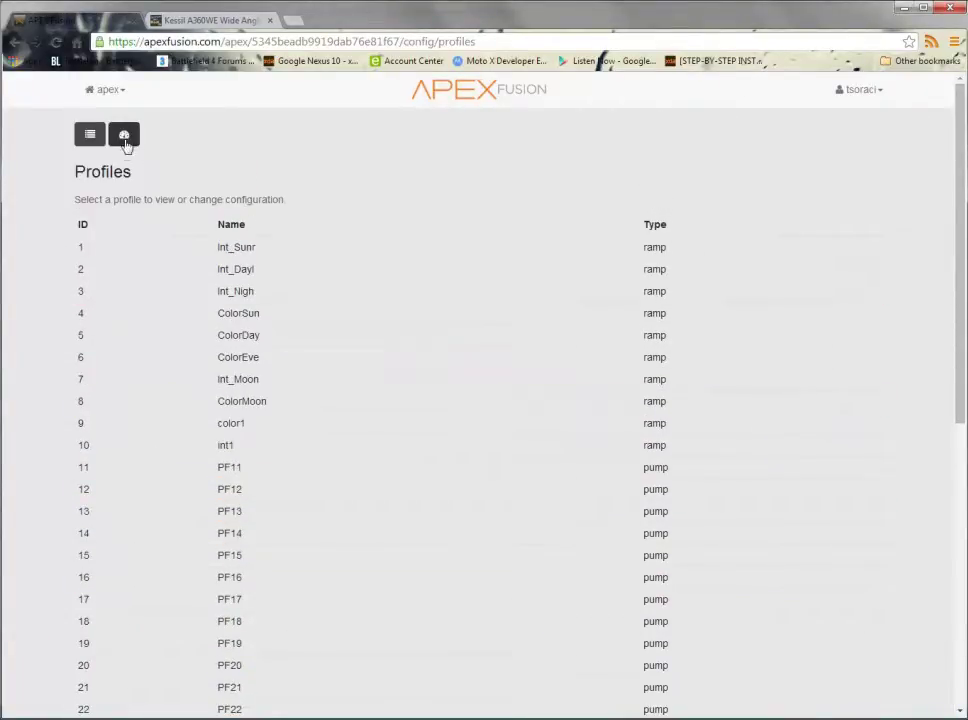
left_click(125, 137)
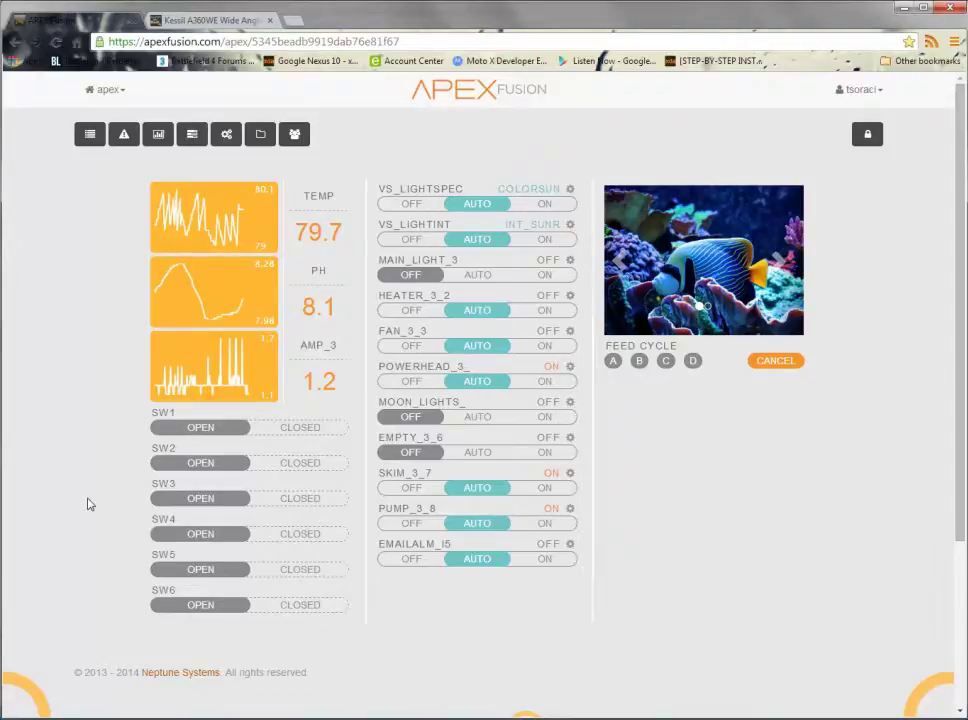
left_click(260, 134)
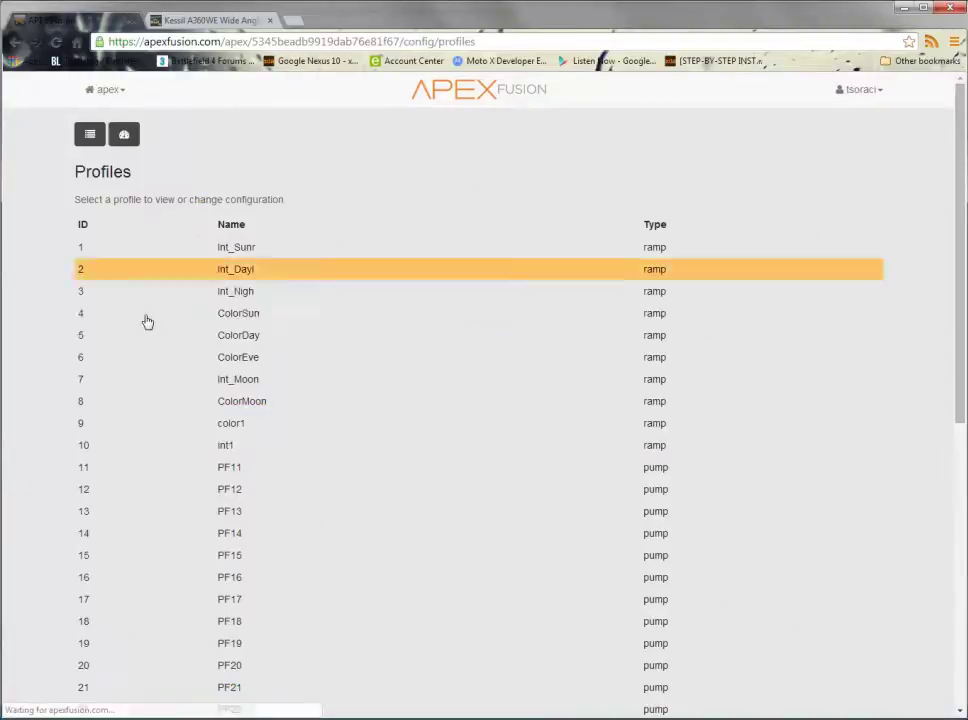
left_click(123, 135)
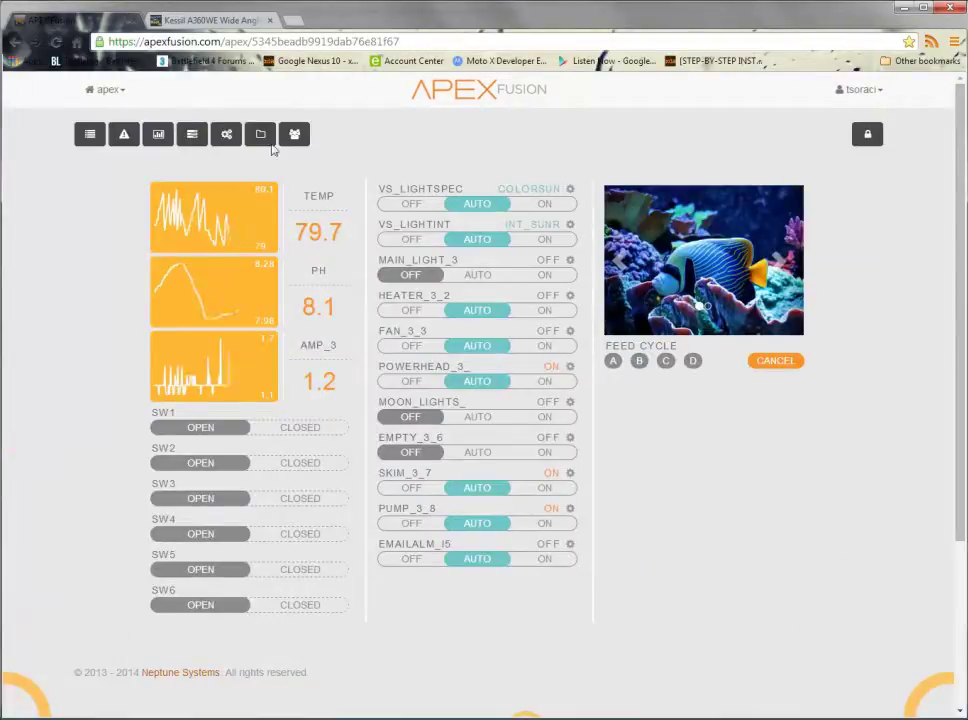